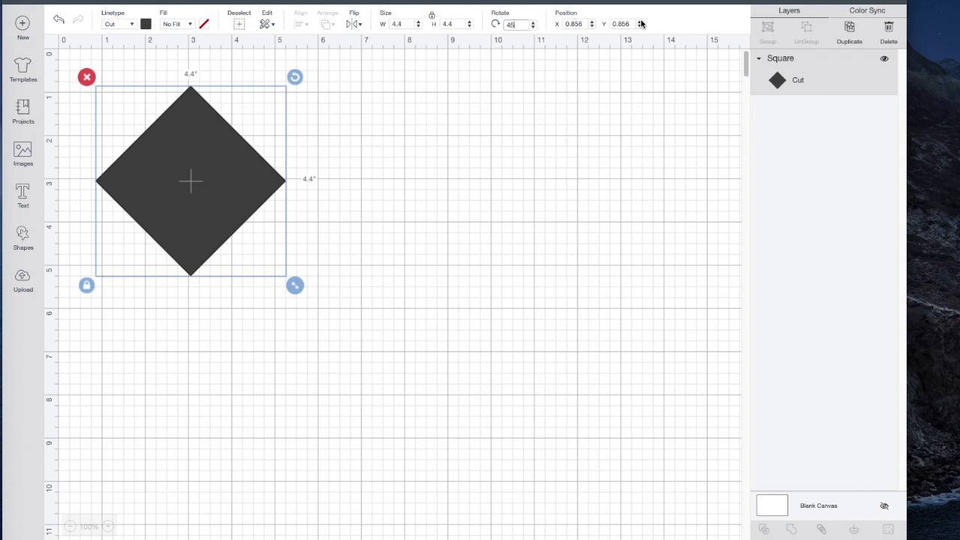
- Resize the rotated square to 1.25 inches wide and move it down and right to about X 1.673, Y 3.024
click(410, 24)
text(1.25)
key(Return)
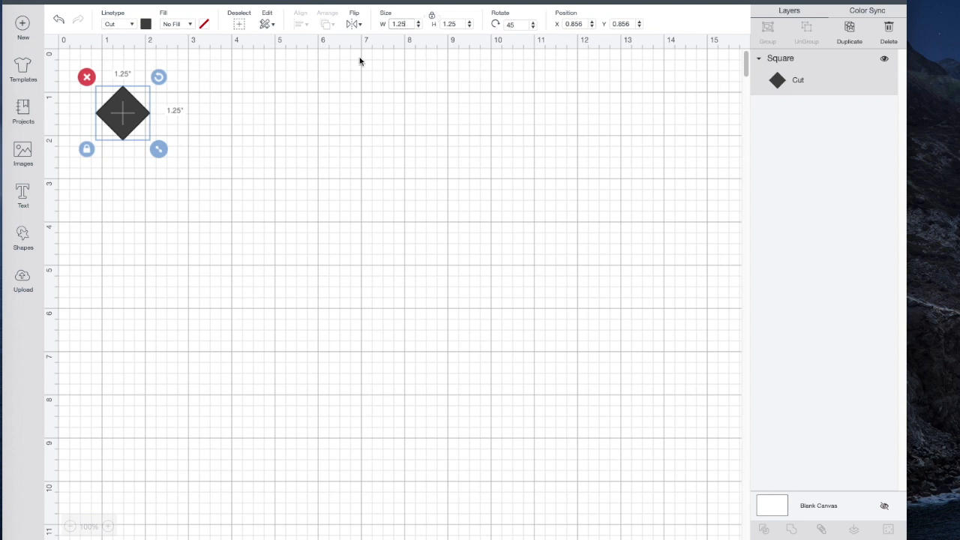
drag(124, 115, 225, 261)
click(109, 525)
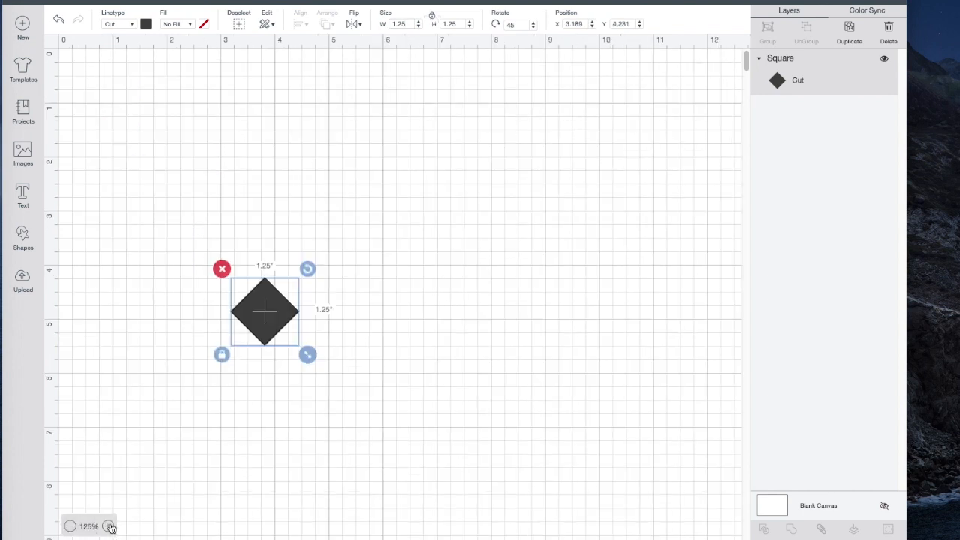
click(108, 526)
click(109, 526)
drag(327, 422, 216, 329)
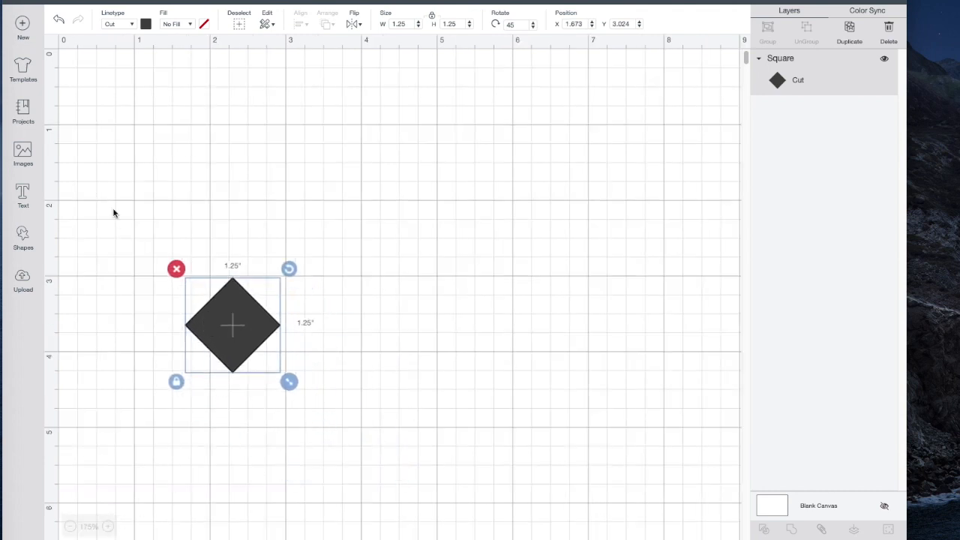
- Add a triangle shape and place it on empty canvas above and right of the diamond
click(23, 235)
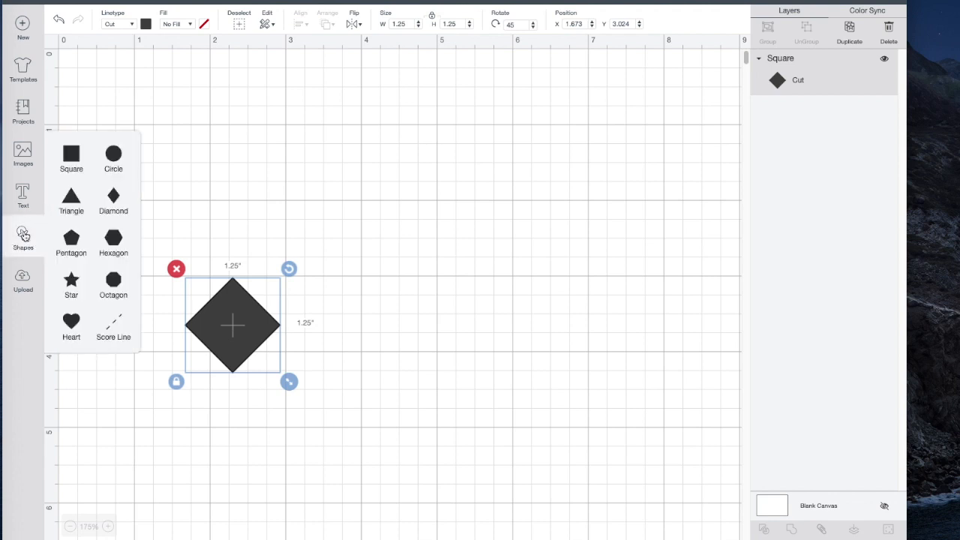
click(71, 199)
drag(362, 349, 508, 259)
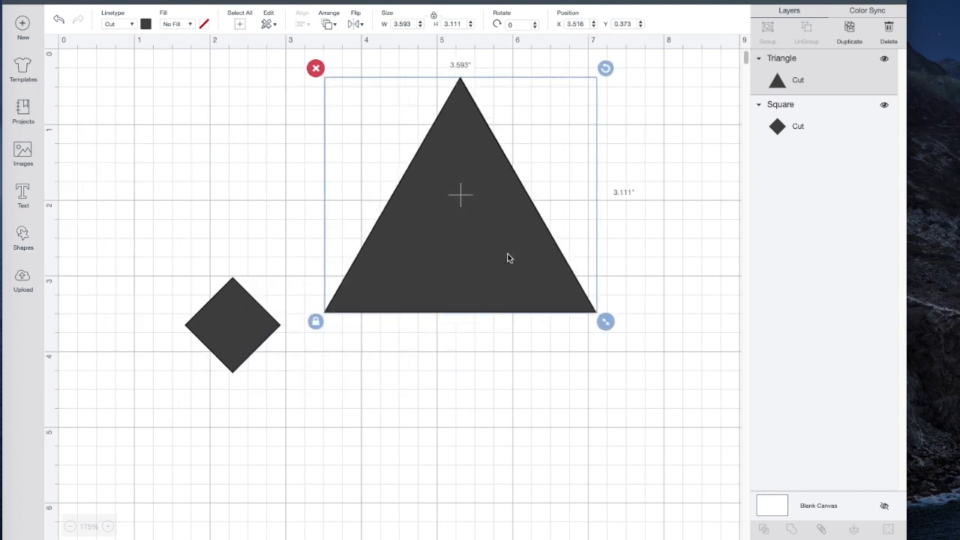
- Unlock the triangle's proportions and size it to 1.25 inches wide by 2 inches high
click(433, 16)
click(228, 321)
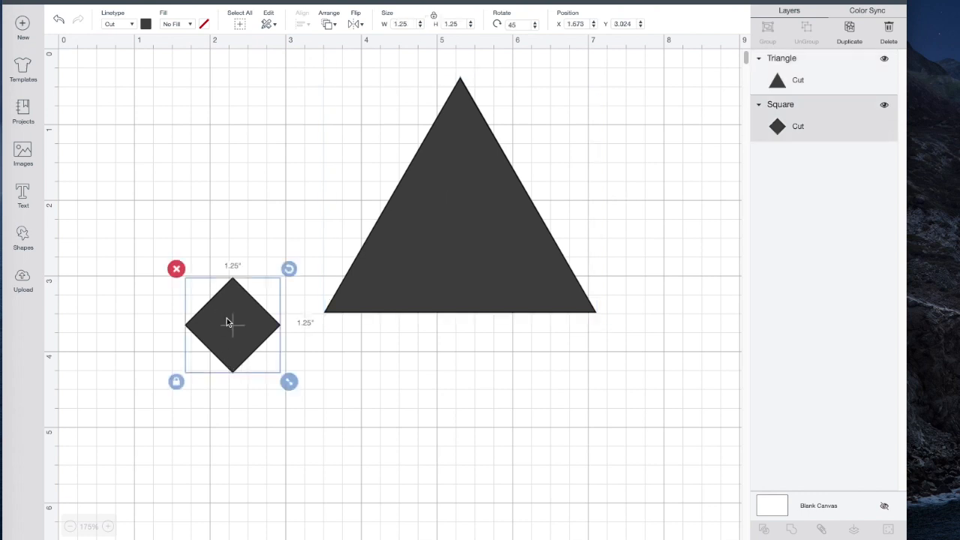
click(458, 179)
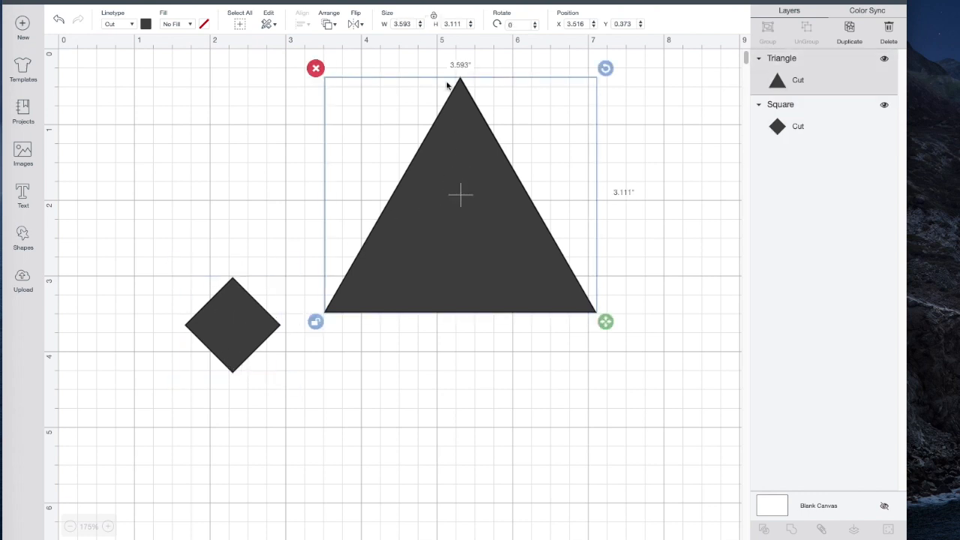
click(413, 24)
key(BackSpace)
text(1.25)
key(Return)
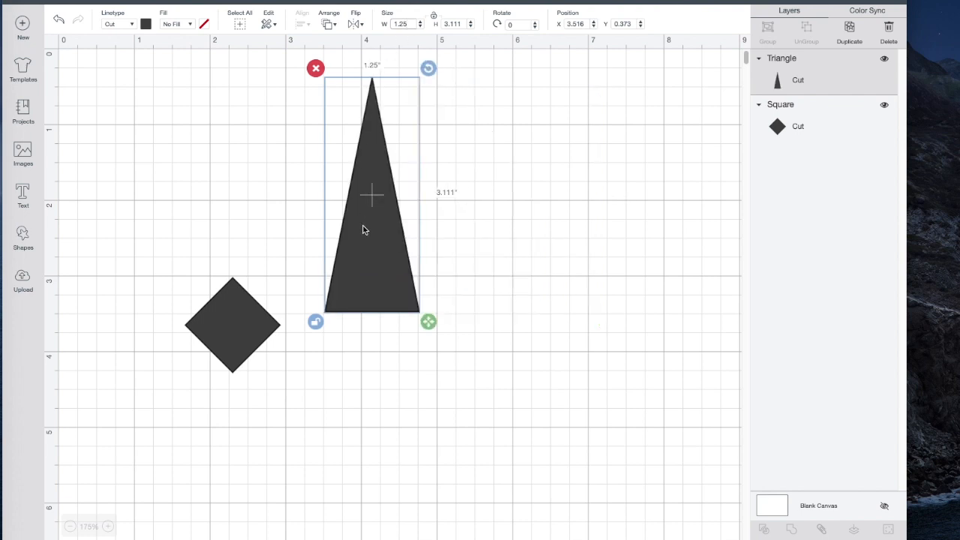
click(463, 24)
key(BackSpace)
text(2)
key(Return)
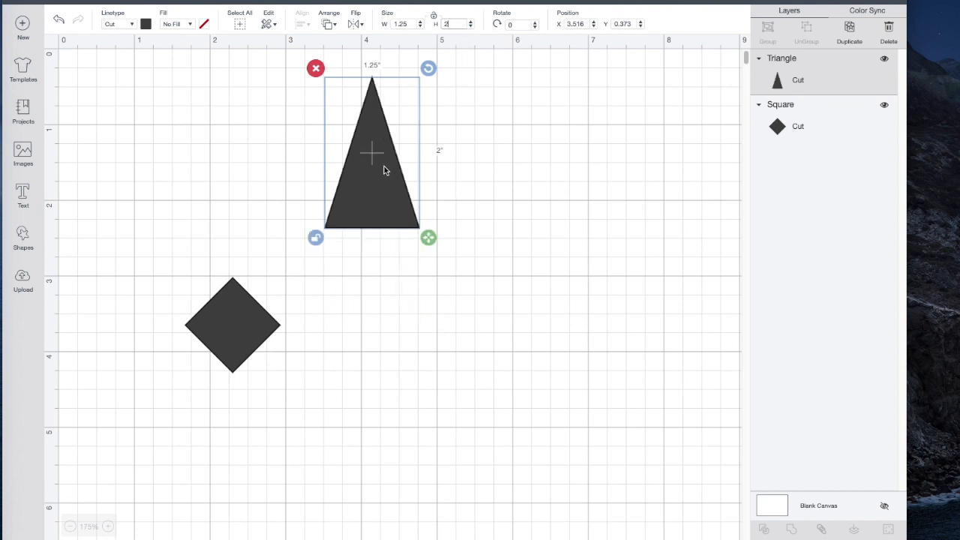
- Position the triangle on the diamond so its base corners meet the diamond's side corners
drag(382, 166, 245, 266)
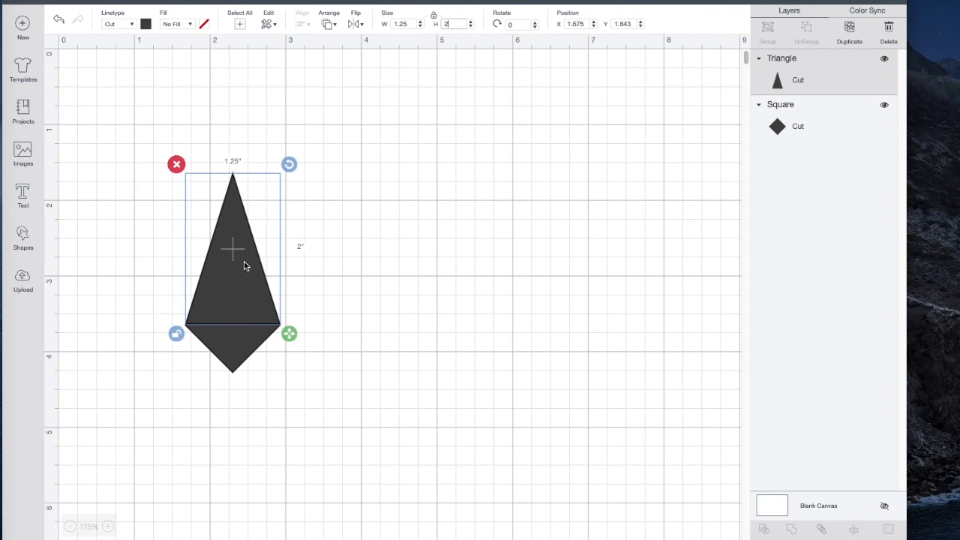
click(365, 413)
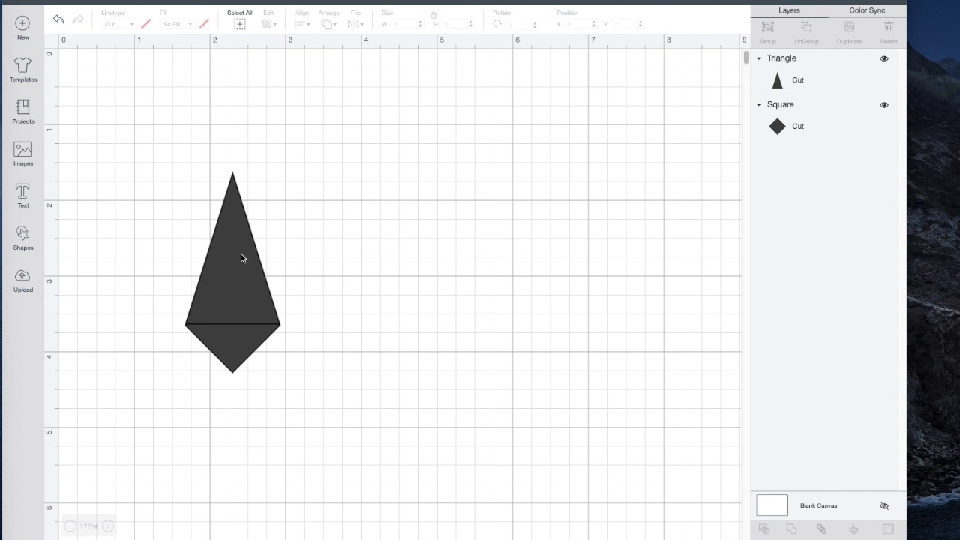
mouse_move(240, 248)
mouse_down()
mouse_move(239, 238)
mouse_move(239, 250)
mouse_up()
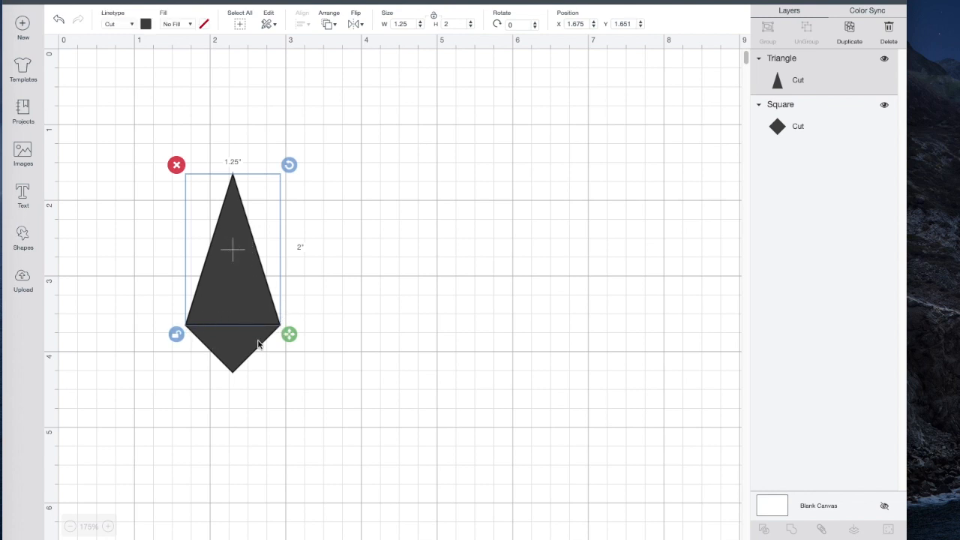
drag(254, 309, 254, 300)
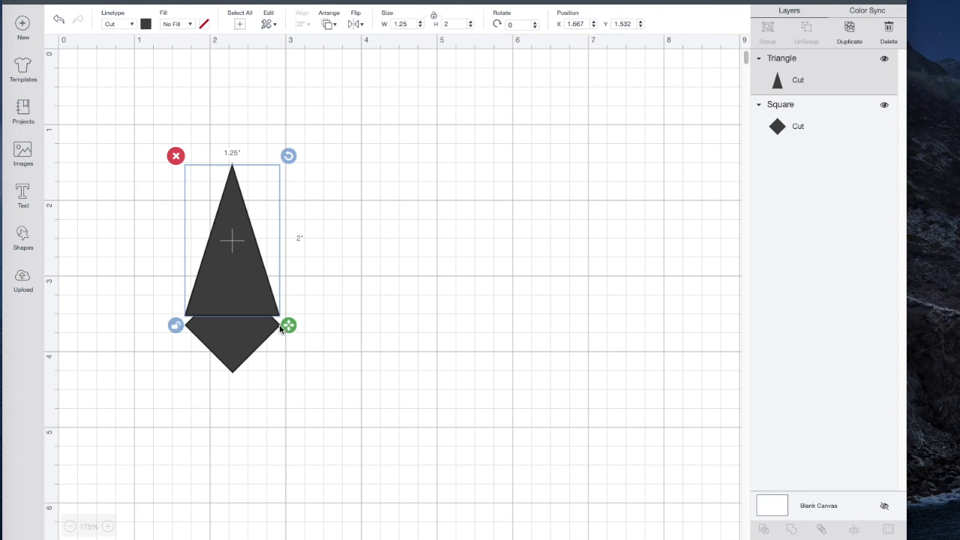
drag(225, 268, 226, 277)
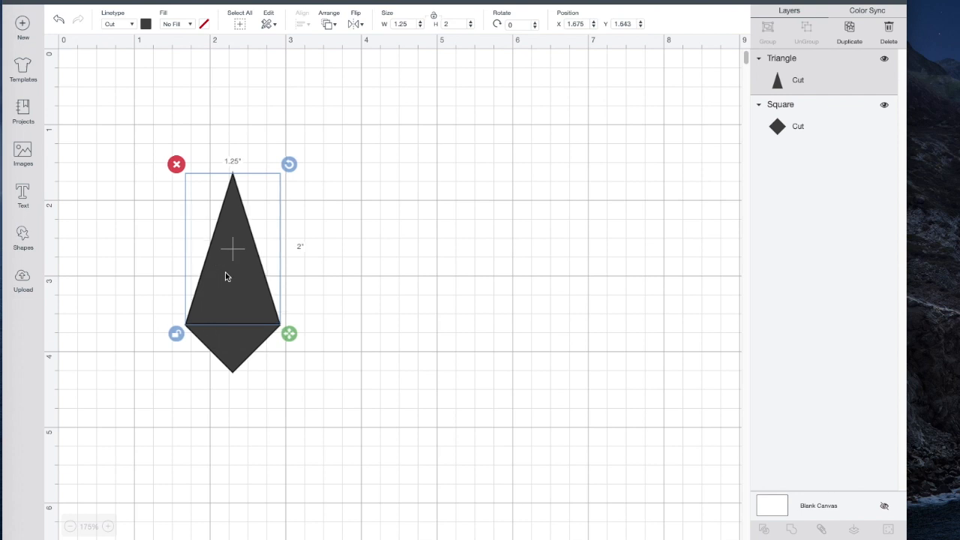
click(218, 436)
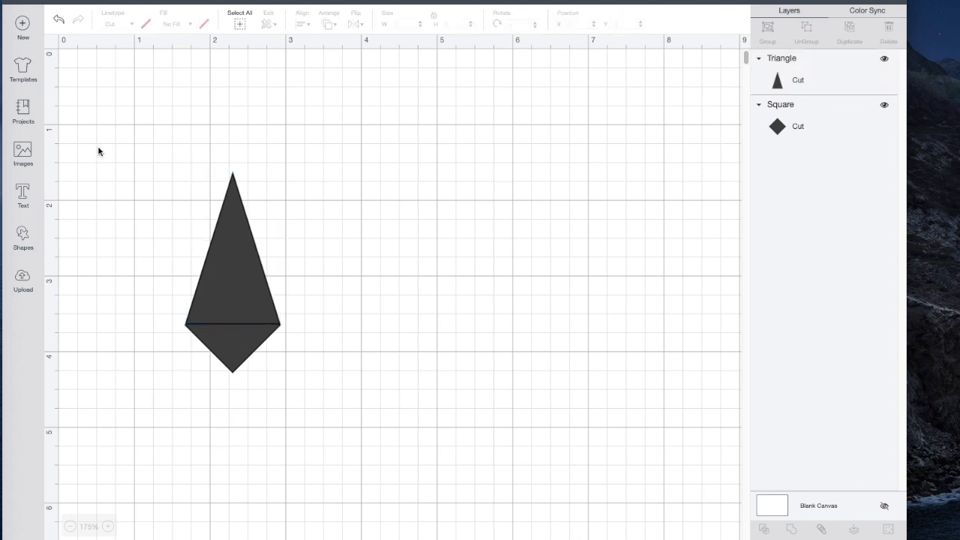
- Center the triangle and diamond horizontally on each other
drag(117, 151, 355, 401)
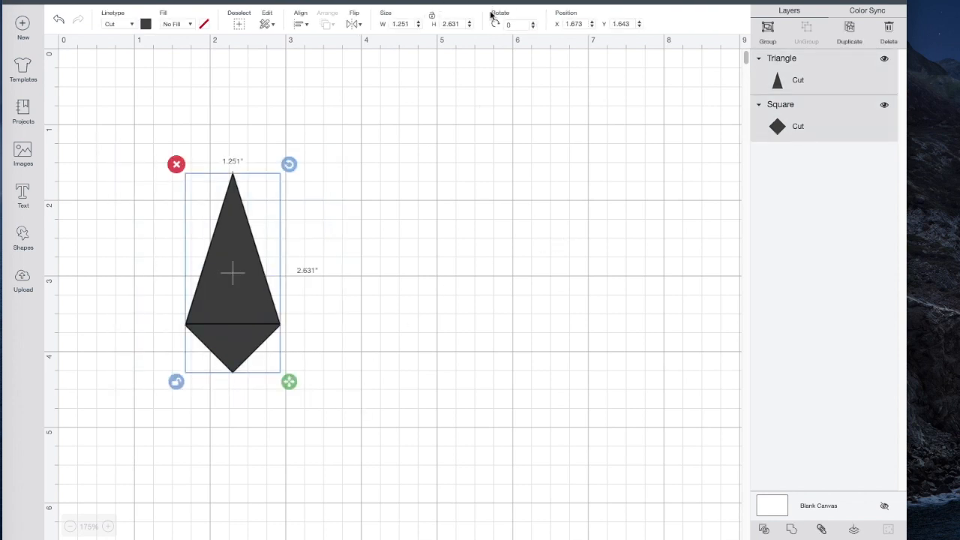
click(303, 26)
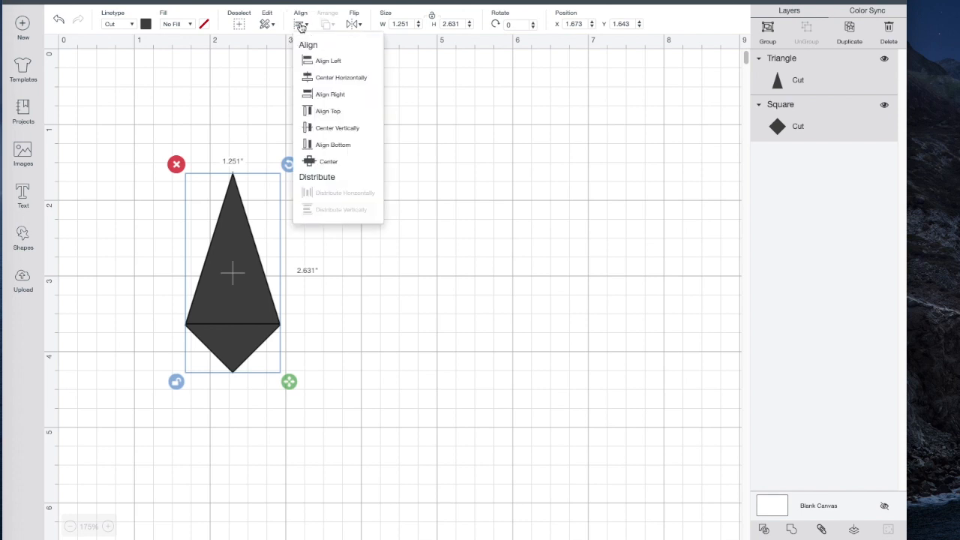
click(344, 77)
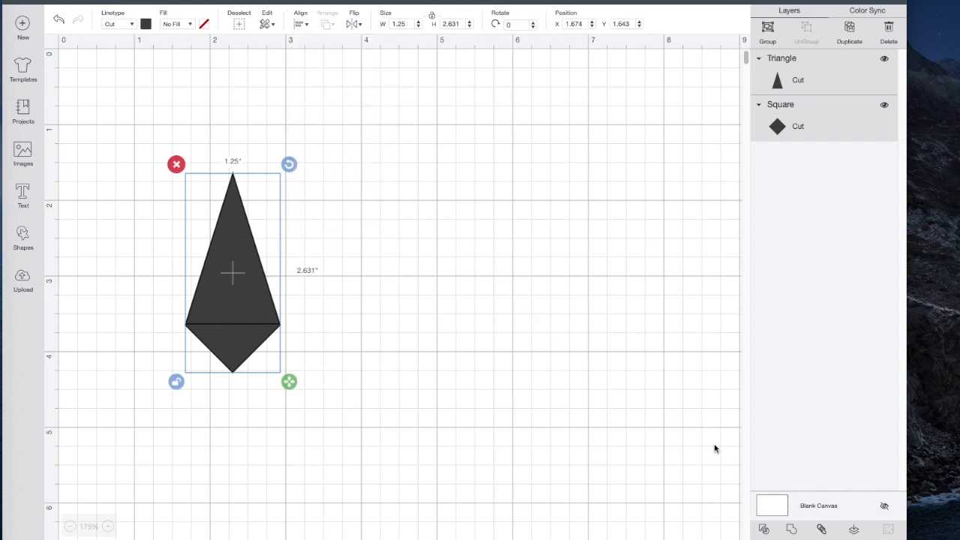
- Weld the triangle and diamond into one shape, and undo the weld
click(793, 530)
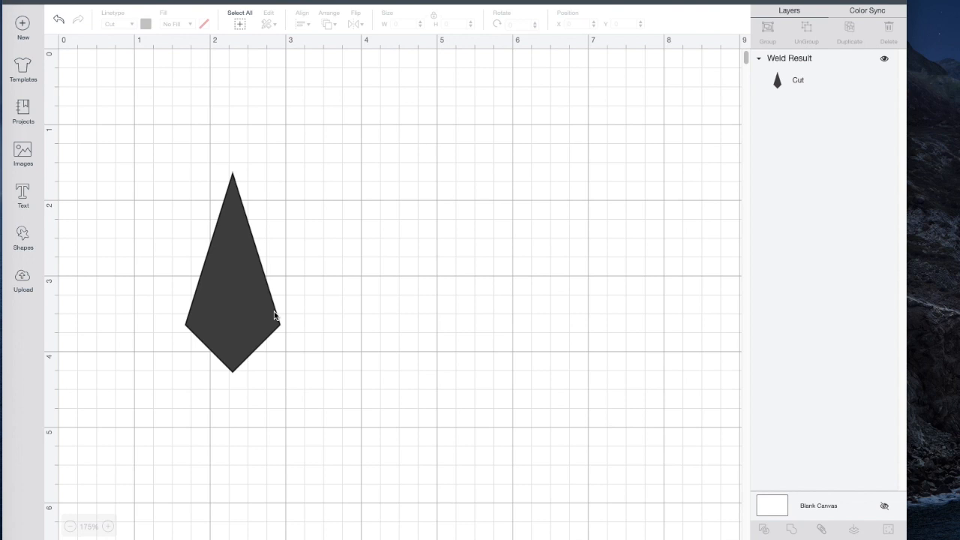
click(60, 20)
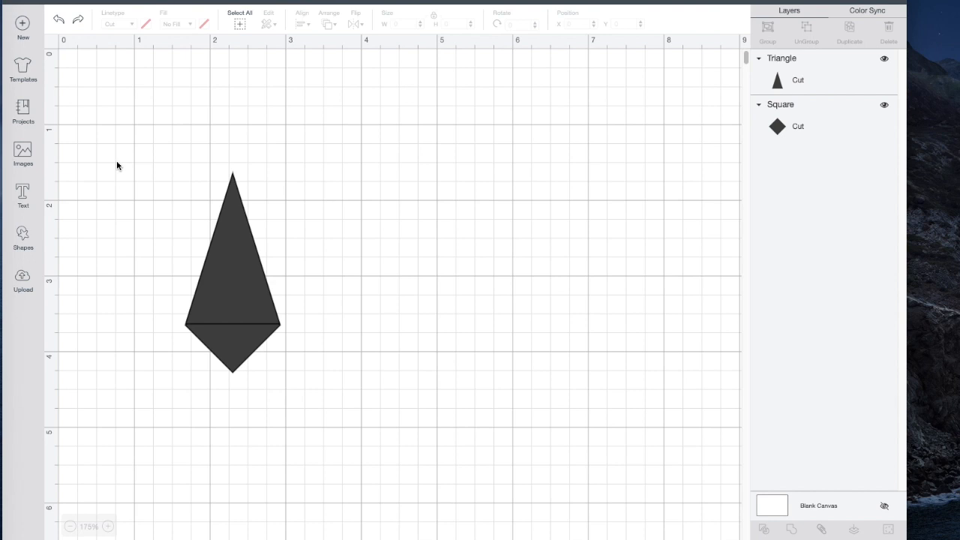
- Duplicate the triangle and diamond pair and place the copy beside the original at about the same height
drag(116, 150, 369, 392)
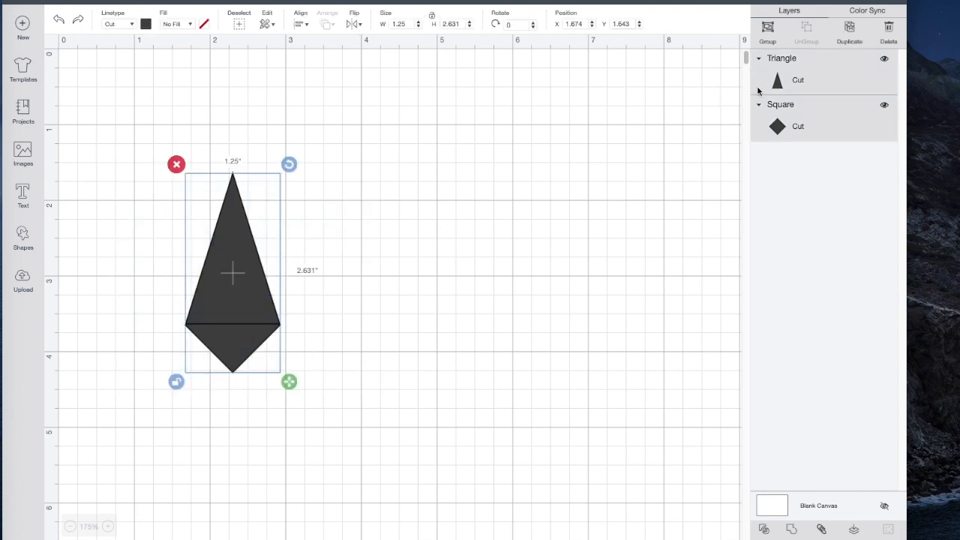
click(854, 33)
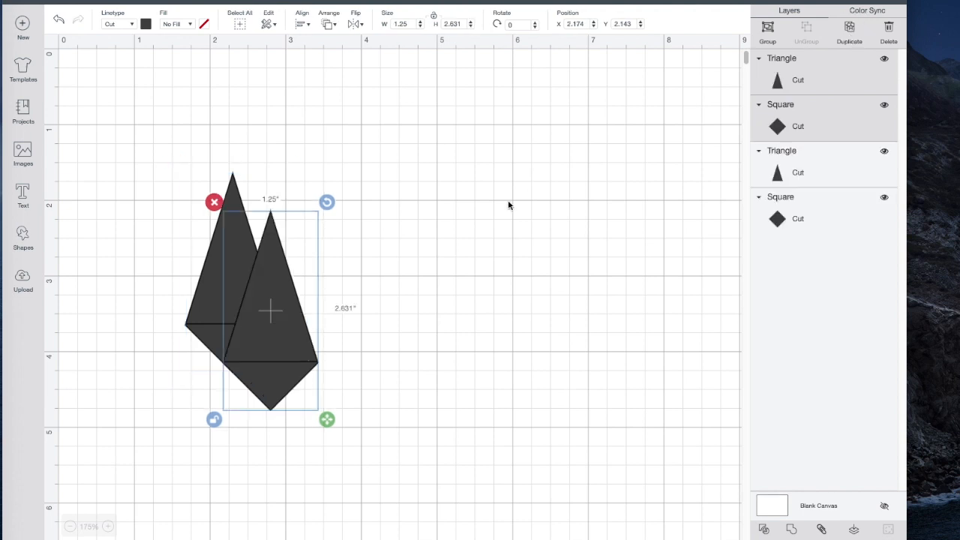
drag(292, 332, 388, 300)
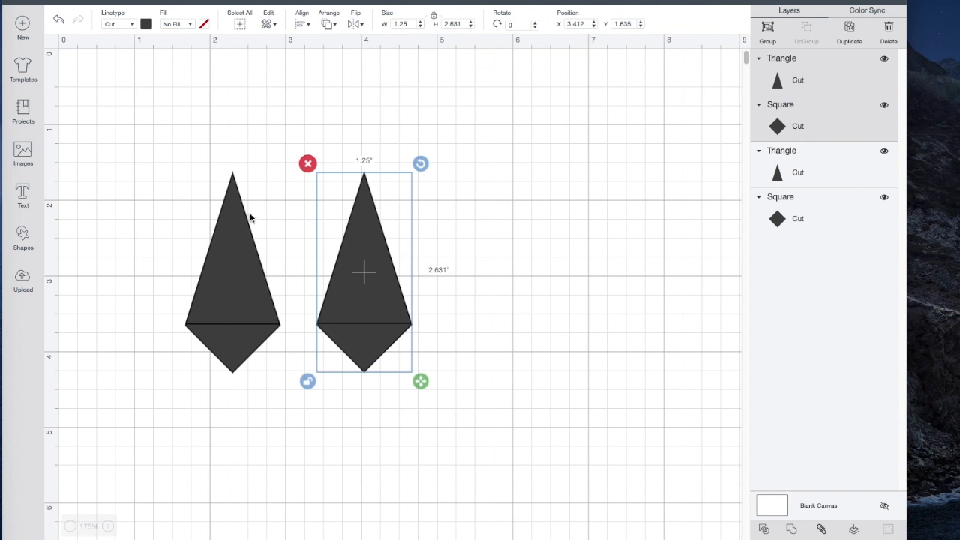
- Resize the copied triangle to 1.6 inches high and, with proportions unlocked, 1.25 inches wide
click(488, 239)
click(368, 273)
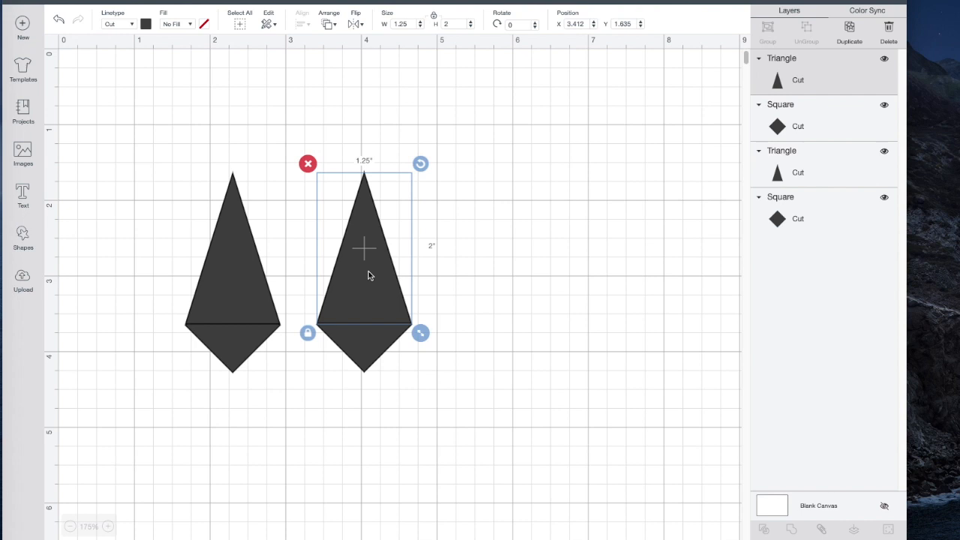
click(454, 24)
key(BackSpace)
text(1.6)
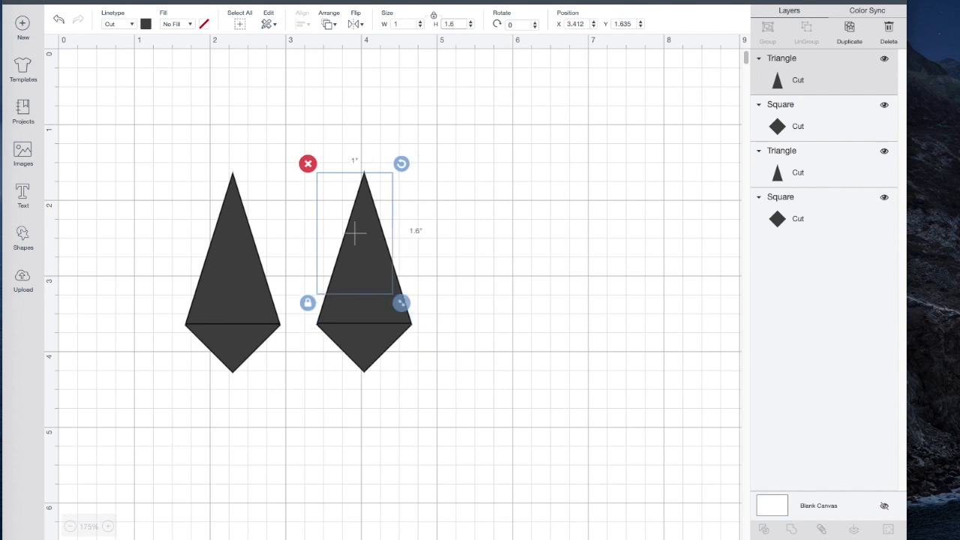
drag(356, 222, 365, 246)
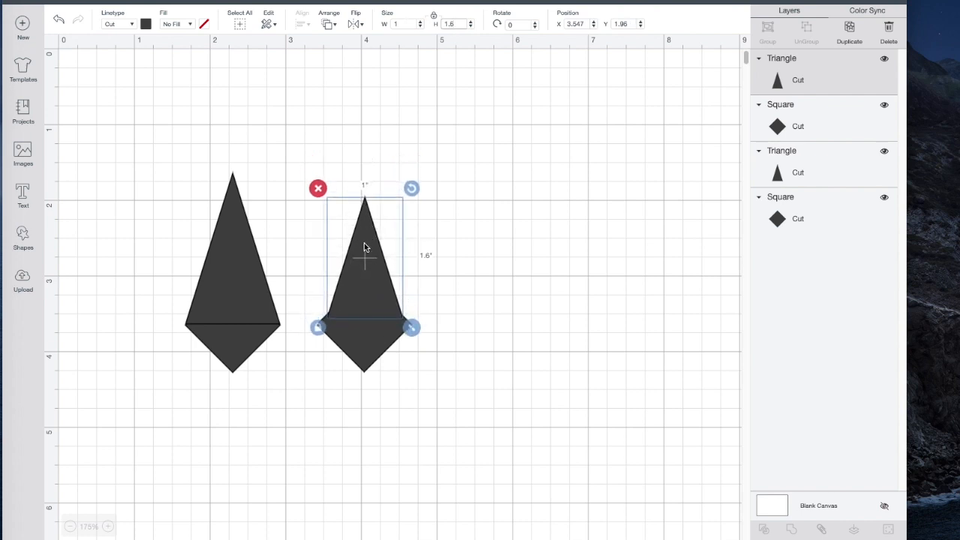
click(435, 18)
key(Return)
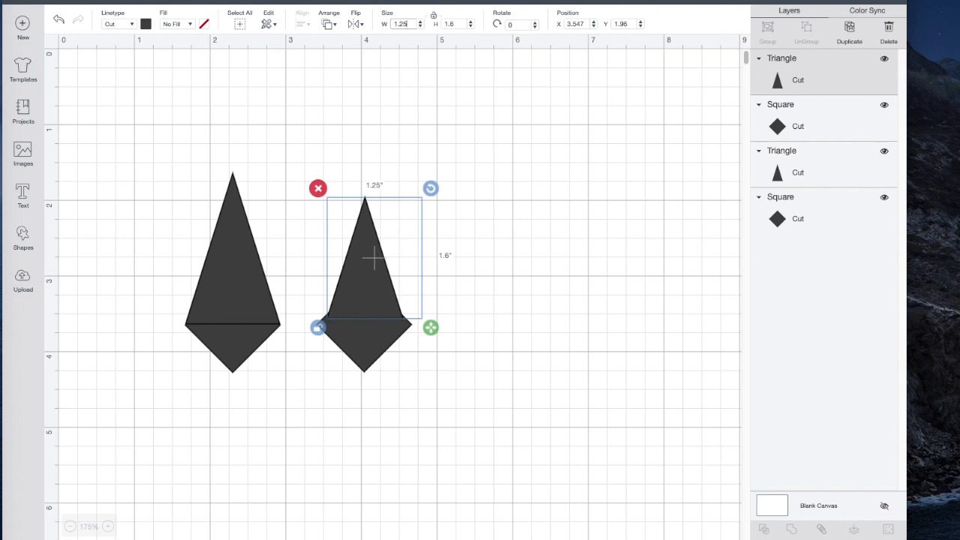
- Fit the shortened triangle onto the copied diamond's side corners and center the two shapes horizontally
mouse_move(375, 270)
mouse_down()
mouse_move(365, 278)
mouse_move(364, 262)
mouse_up()
click(508, 264)
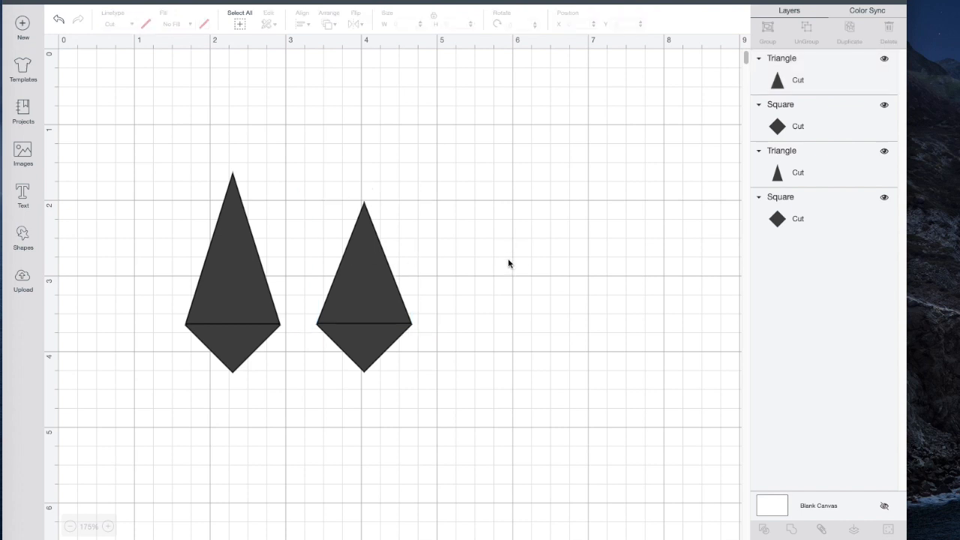
drag(308, 161, 442, 417)
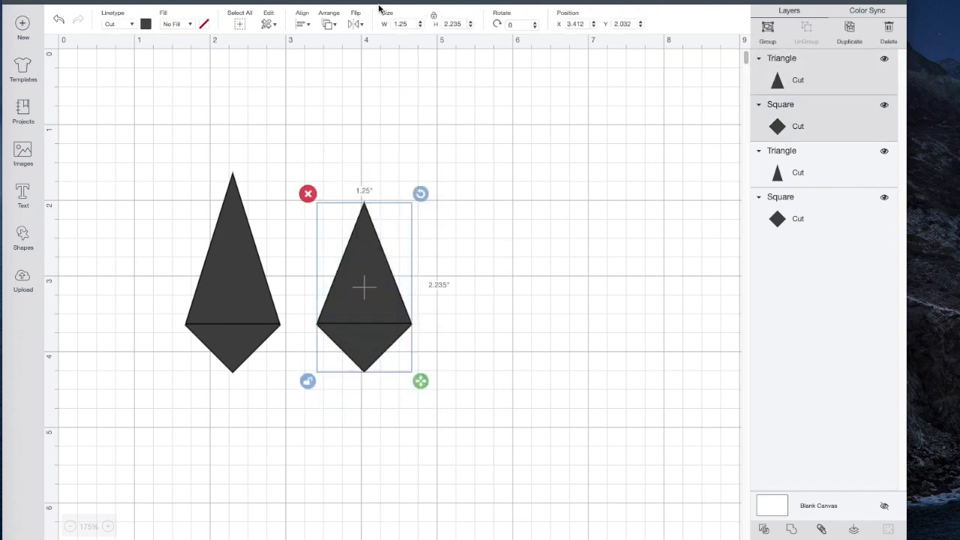
click(303, 24)
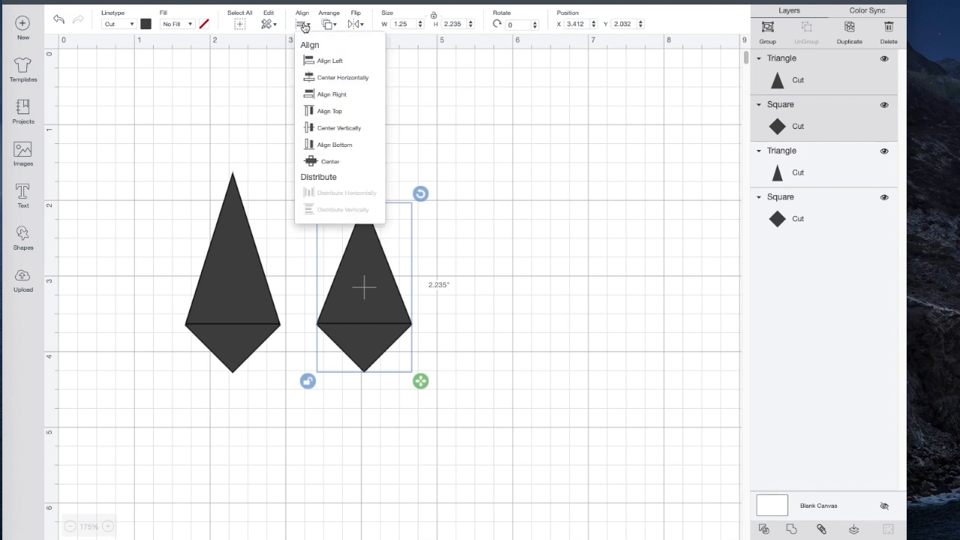
click(332, 77)
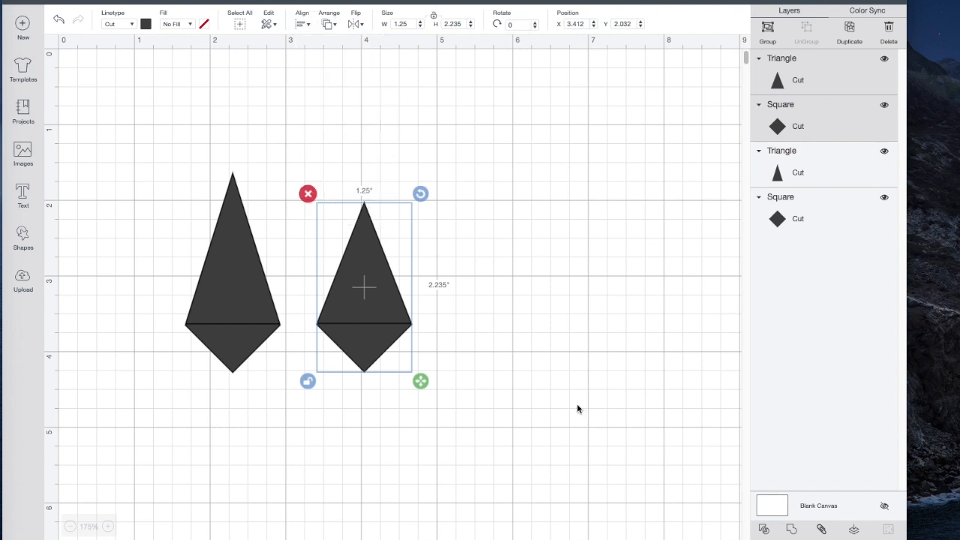
- Weld the shorter triangle and diamond pair into one shape and the taller pair into another, and select the taller shape
click(793, 530)
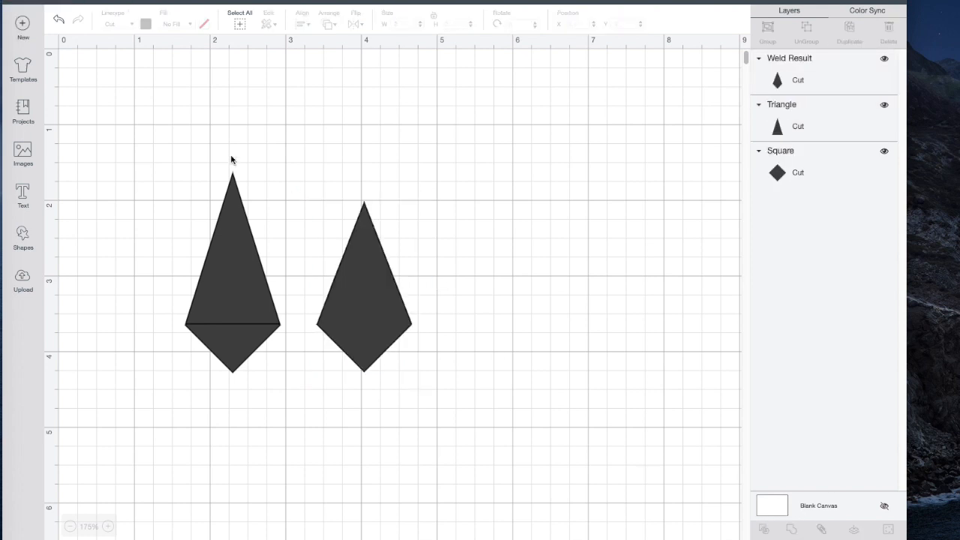
drag(162, 156, 260, 367)
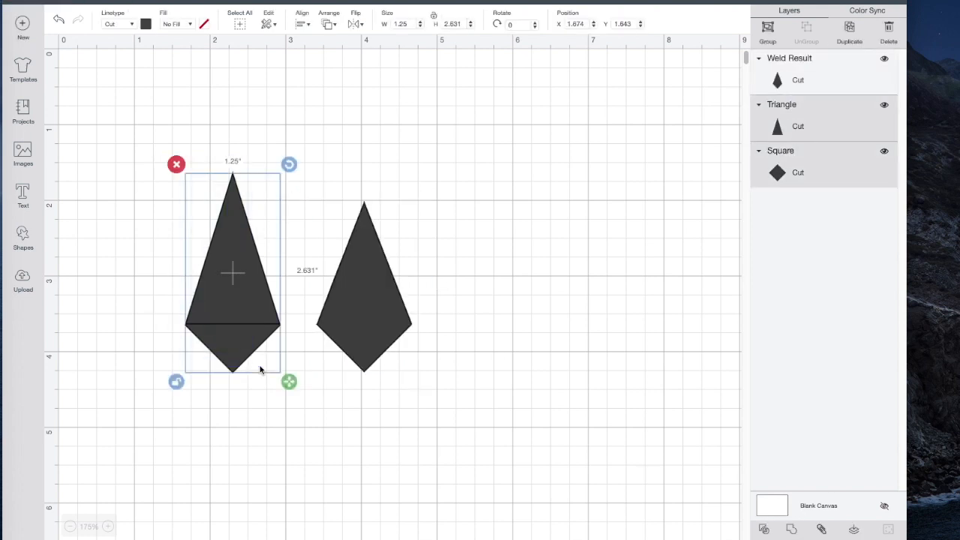
click(791, 529)
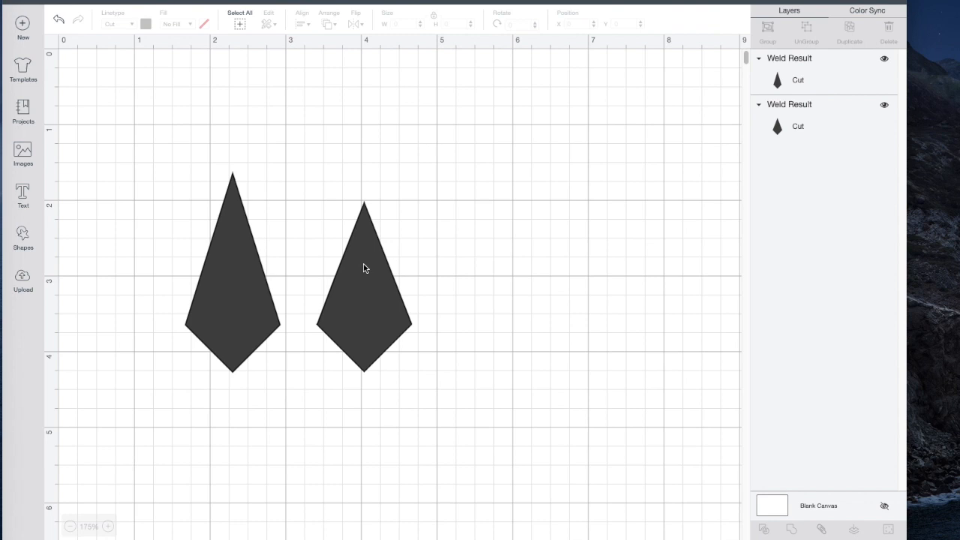
click(230, 289)
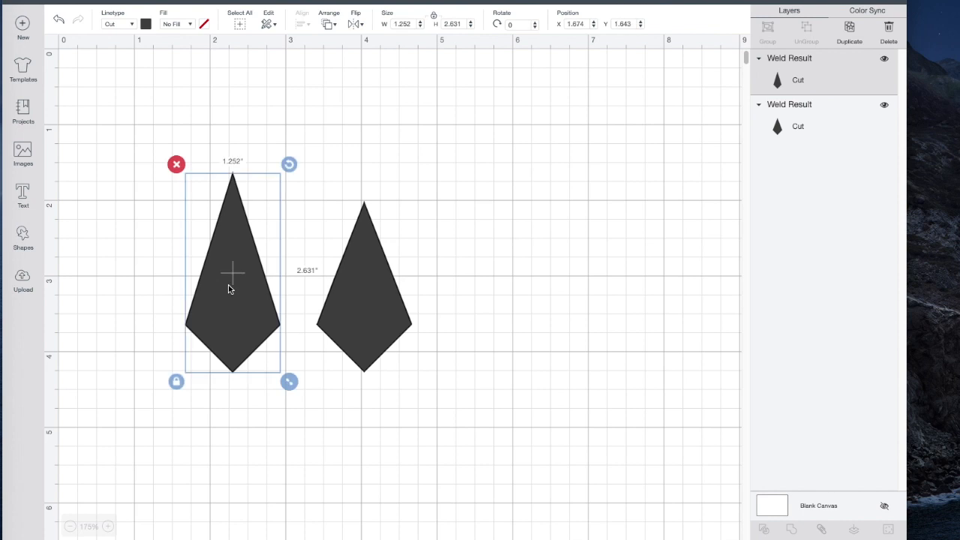
- Duplicate the taller kite, place the copy beyond the shorter one, and set its height to 2.23 inches with proportions unlocked
click(853, 30)
drag(275, 324, 557, 280)
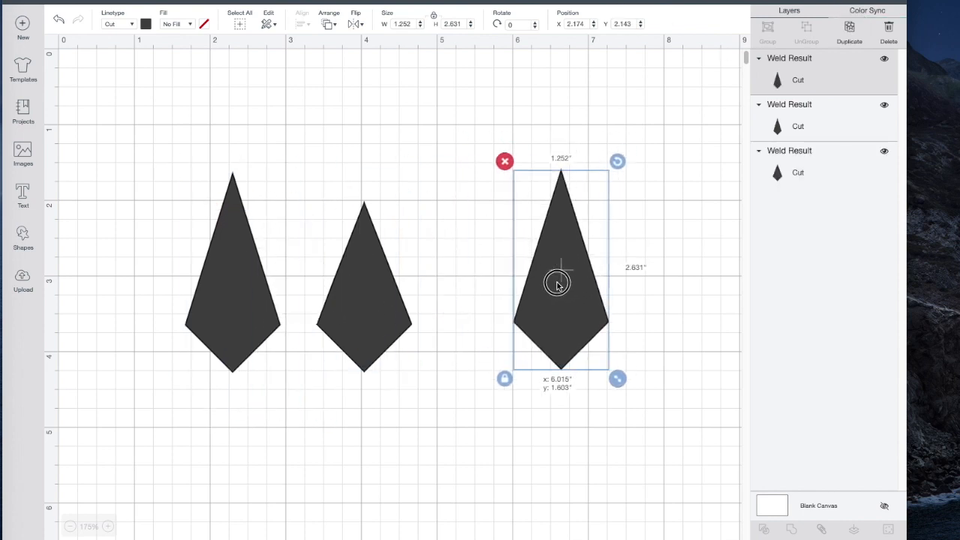
click(362, 307)
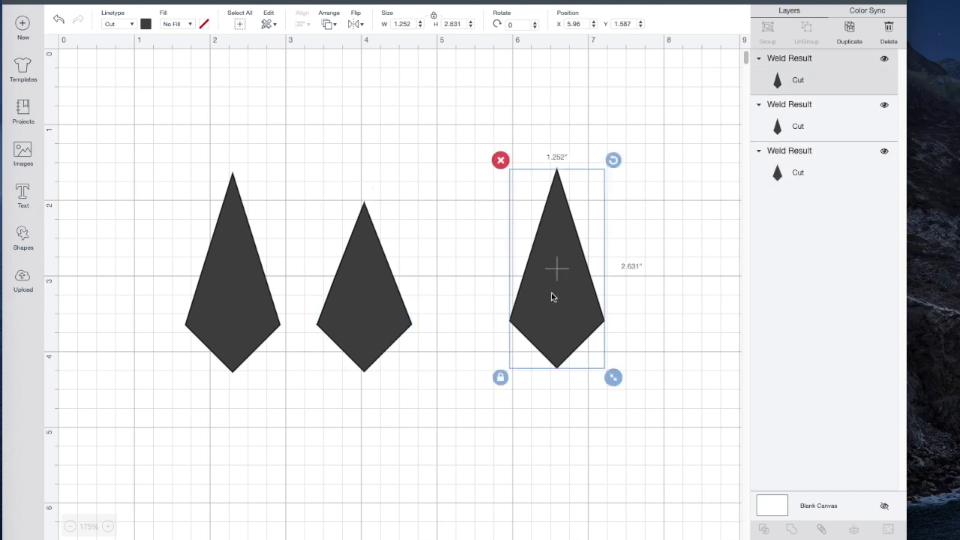
click(434, 18)
click(461, 24)
text(2.23)
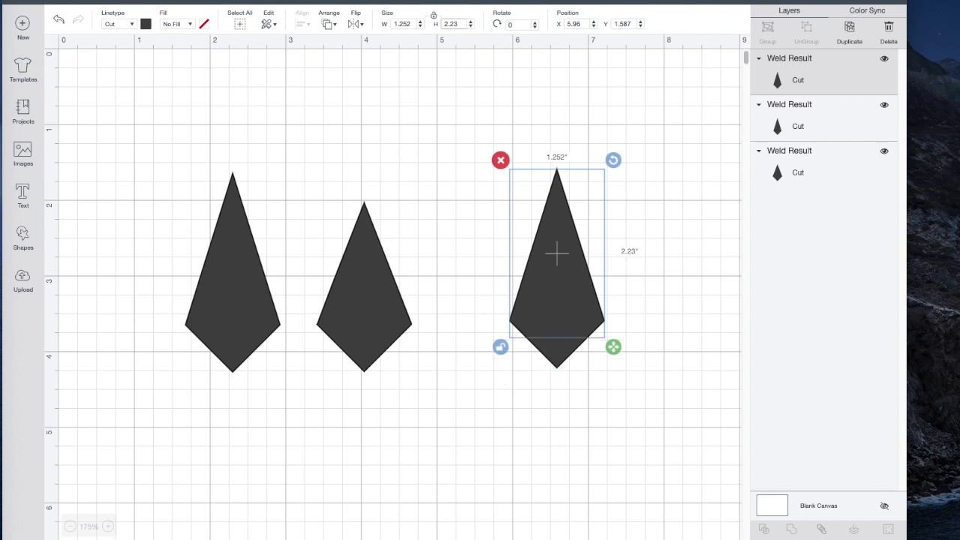
key(Return)
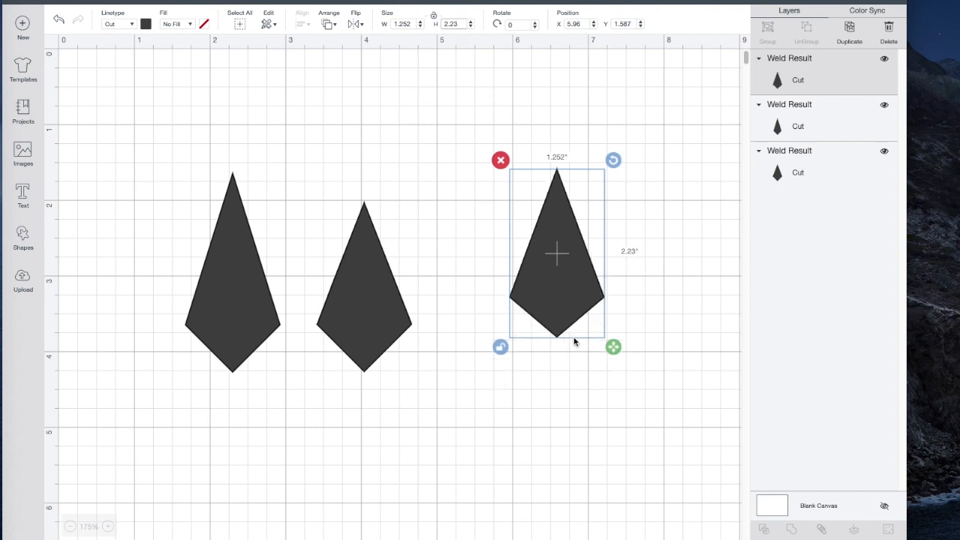
- Overlay the shortened copy on the taller kite to compare their outlines, pull it clear of both kites, and delete it
drag(565, 290, 242, 318)
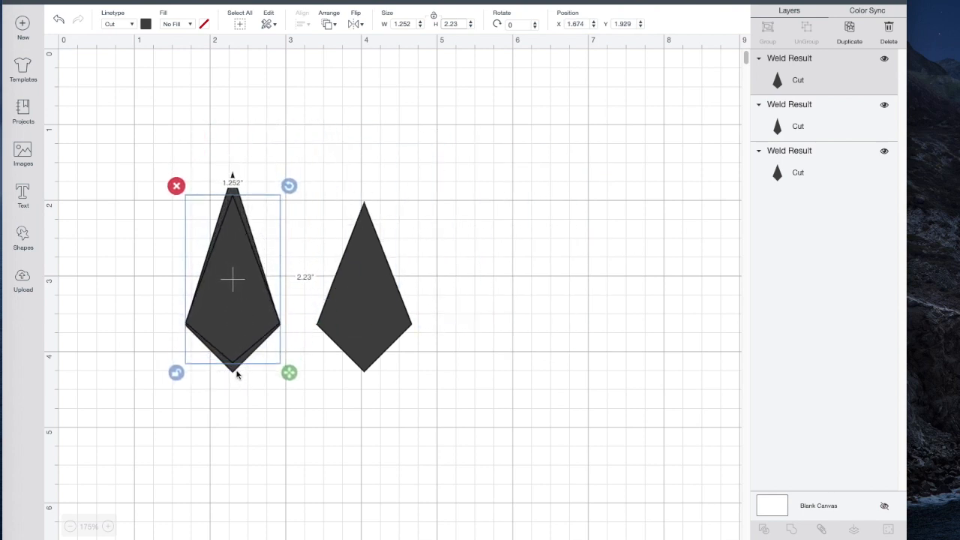
drag(230, 304, 621, 284)
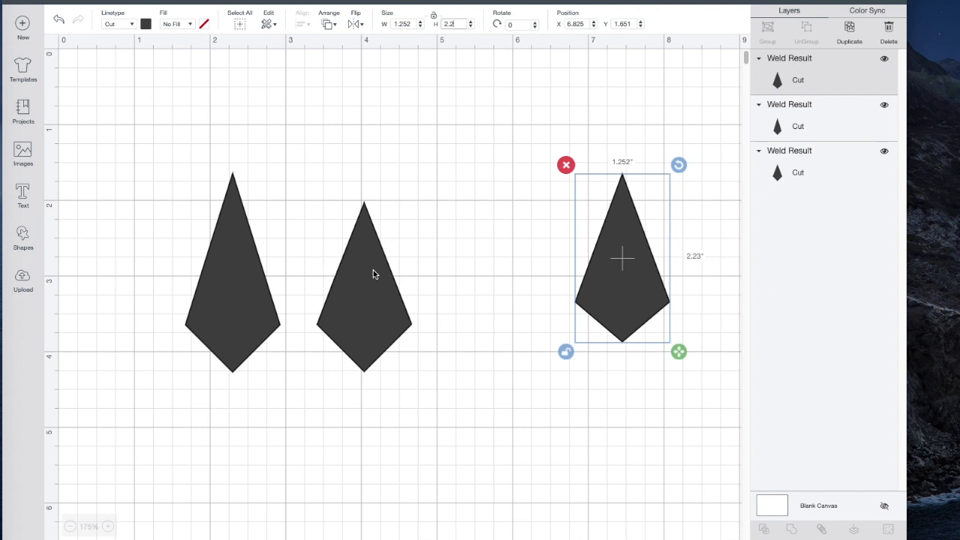
click(632, 267)
key(BackSpace)
click(565, 164)
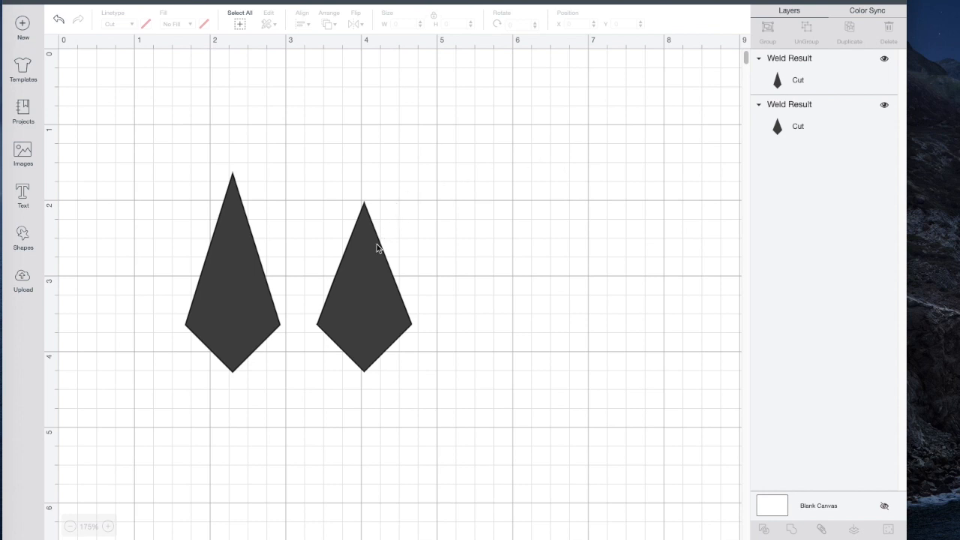
- Raise the shorter kite to a Y position of about 1.72 inches, color it light pink, and color the taller kite dark red
drag(373, 243, 373, 214)
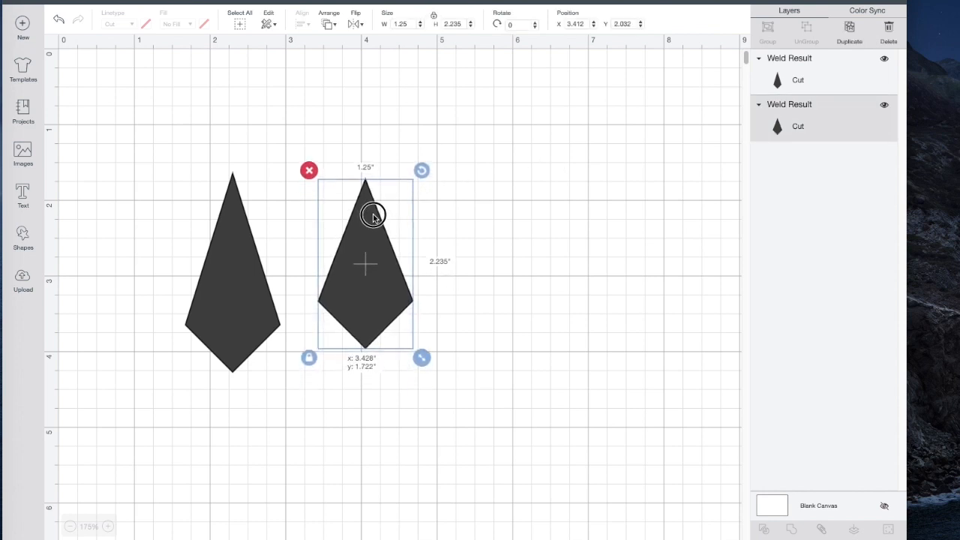
click(147, 24)
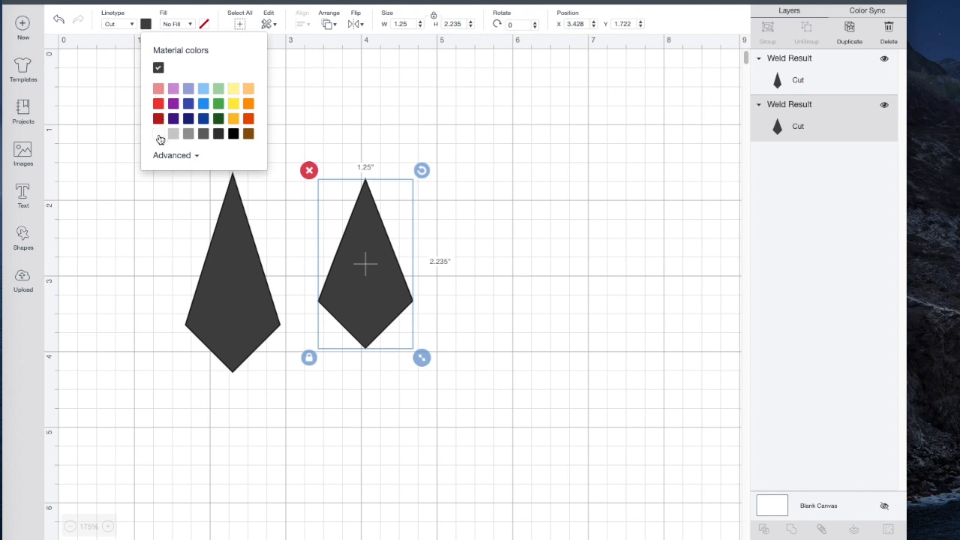
click(159, 90)
click(236, 247)
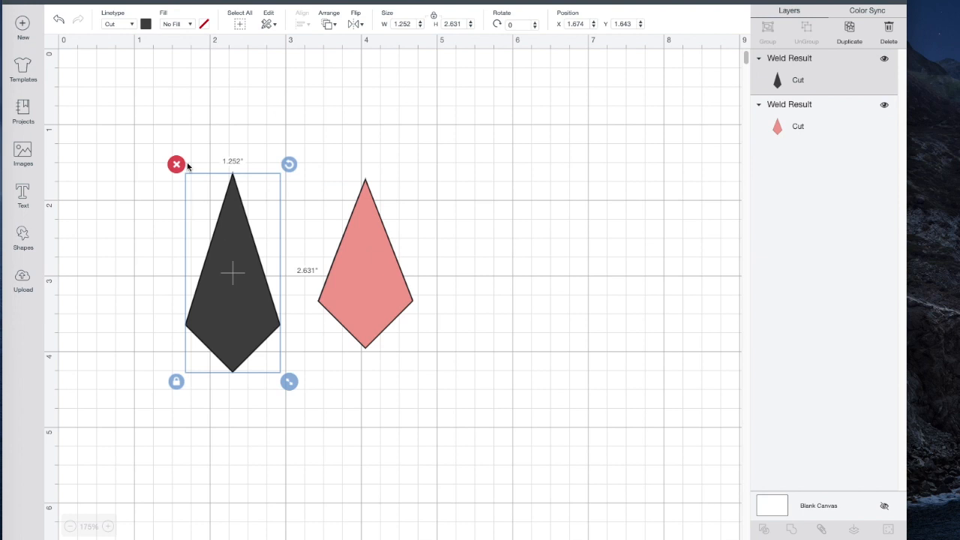
click(146, 23)
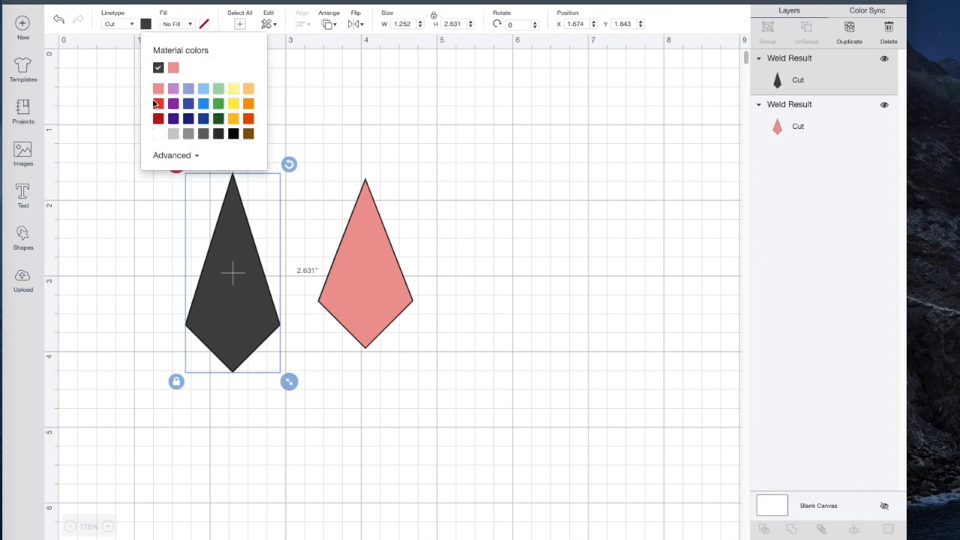
click(158, 120)
click(478, 187)
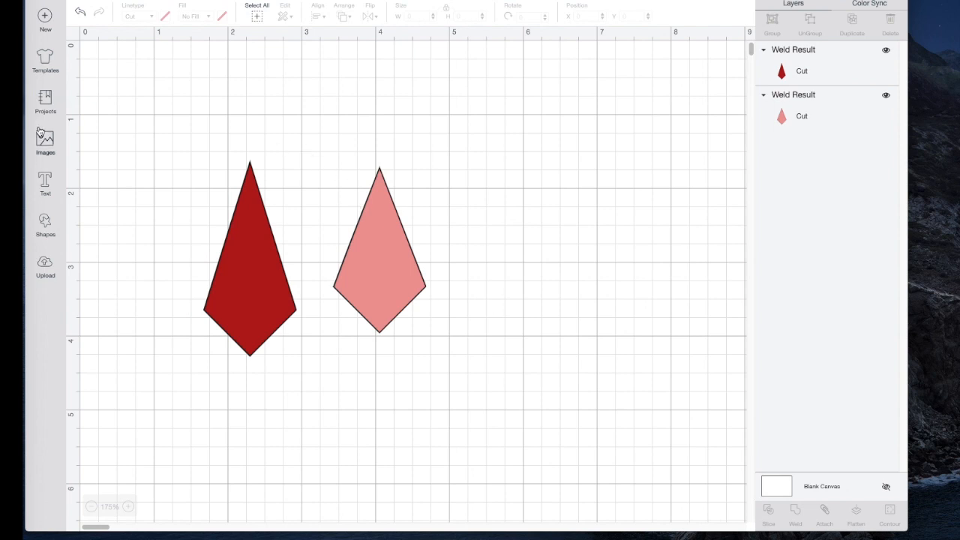
- Add a circle beside the pink kite's upper tip and shrink it to 0.125 inch in diameter
click(46, 221)
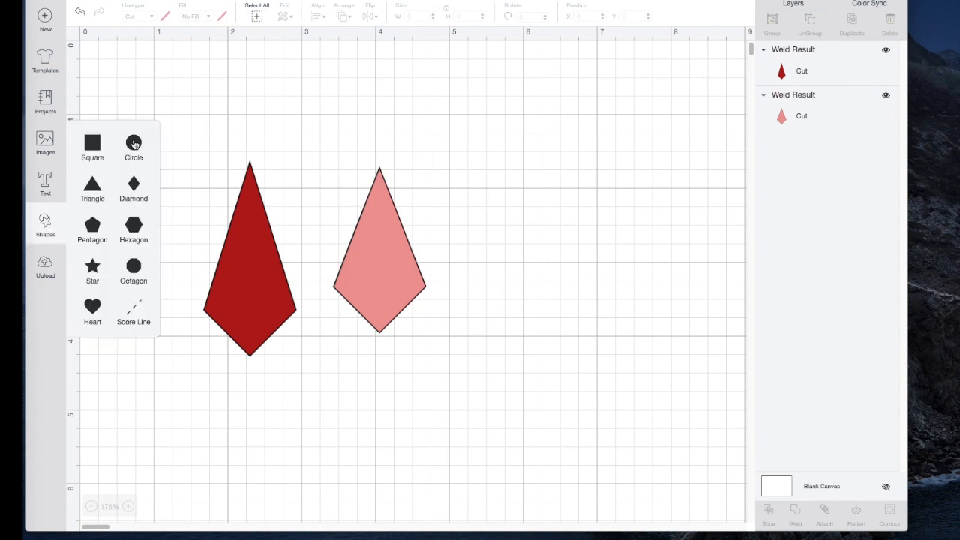
click(133, 143)
drag(346, 290, 576, 273)
drag(700, 407, 543, 194)
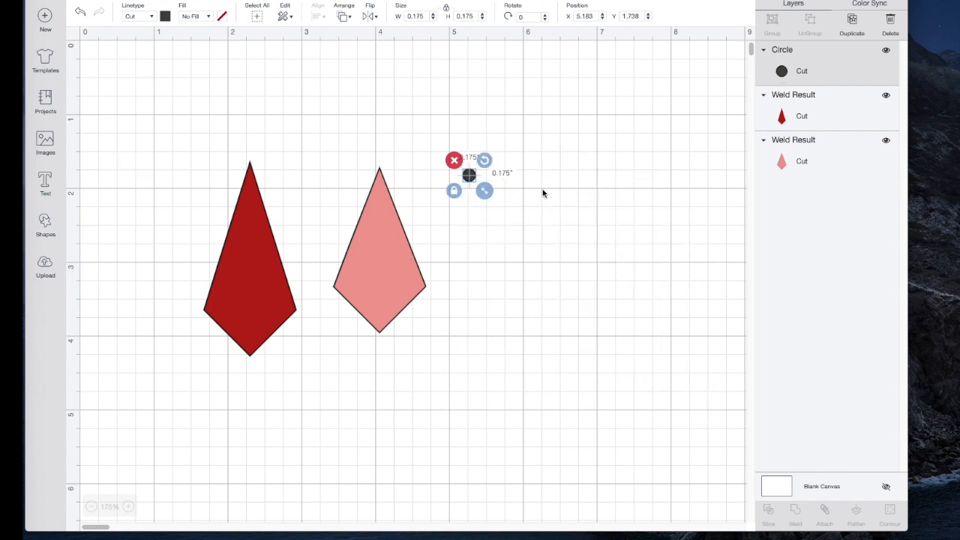
click(541, 240)
click(470, 175)
drag(484, 190, 483, 193)
click(481, 255)
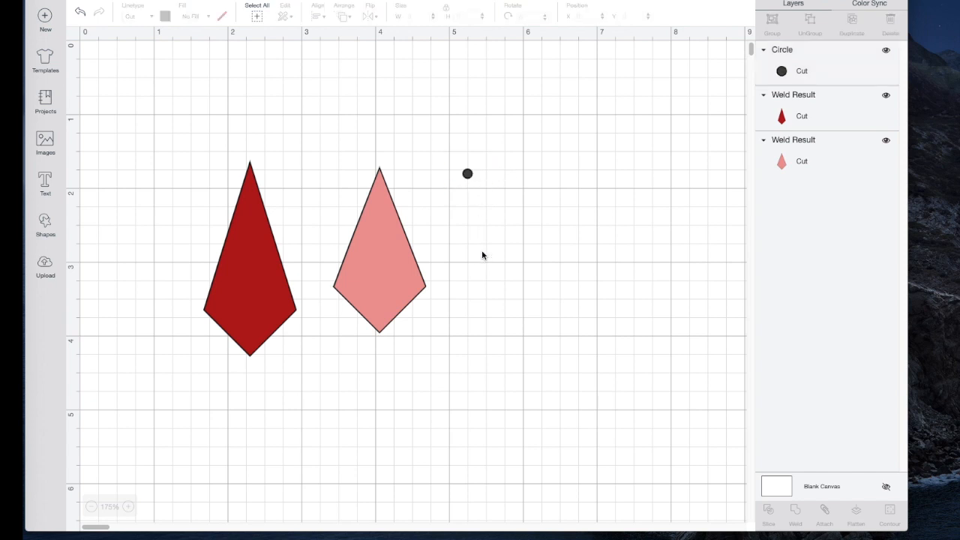
click(468, 175)
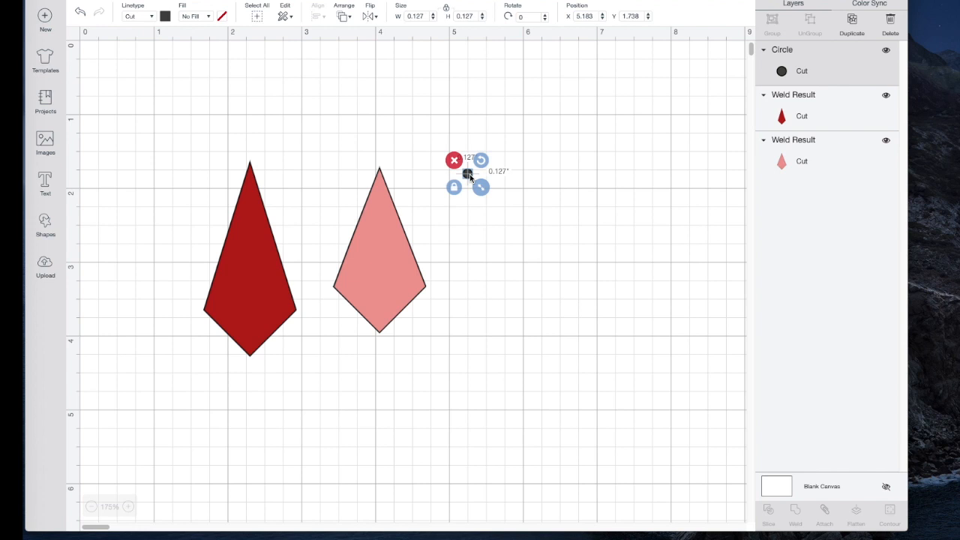
click(427, 16)
- Center the small circle horizontally inside the pink kite's upper tip and slice it out of the kite
drag(468, 174, 381, 182)
click(455, 186)
click(454, 192)
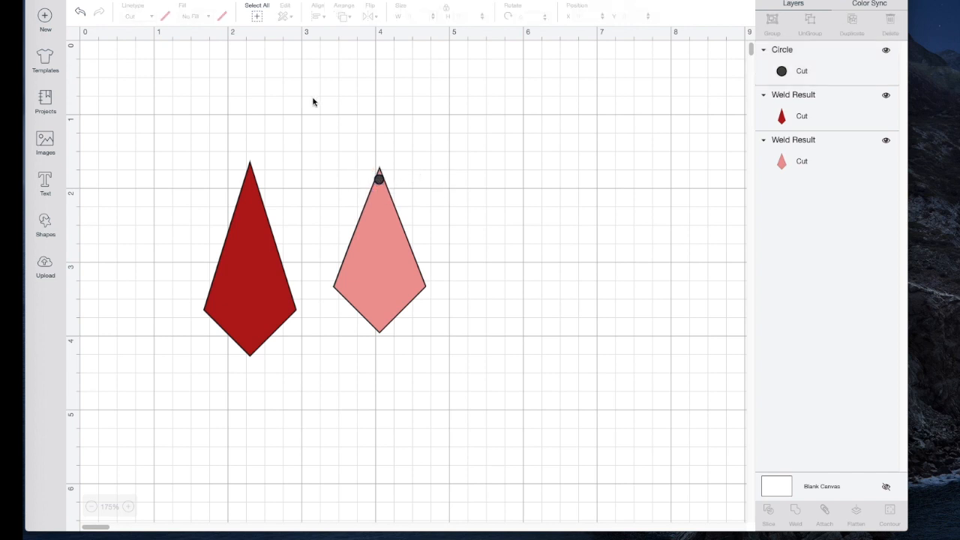
drag(313, 99, 473, 302)
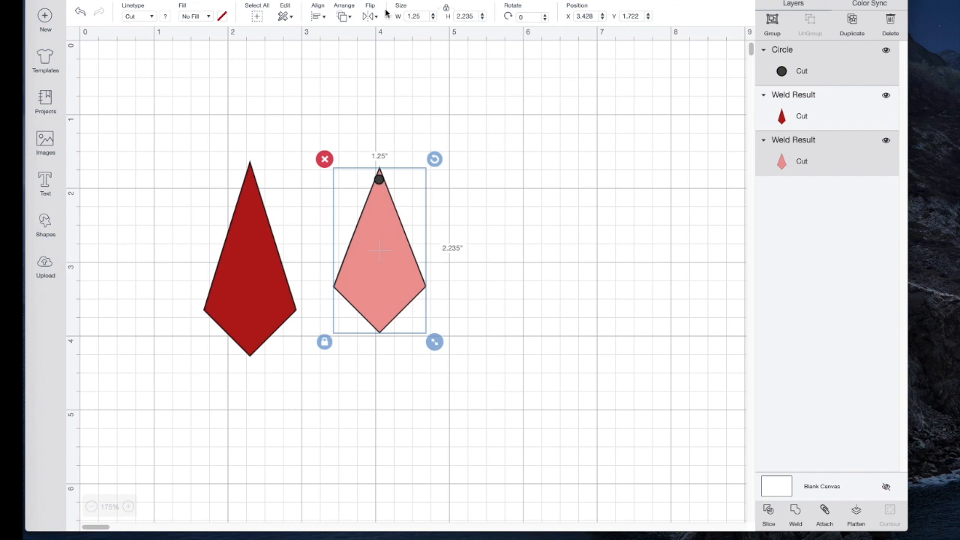
click(318, 16)
click(354, 72)
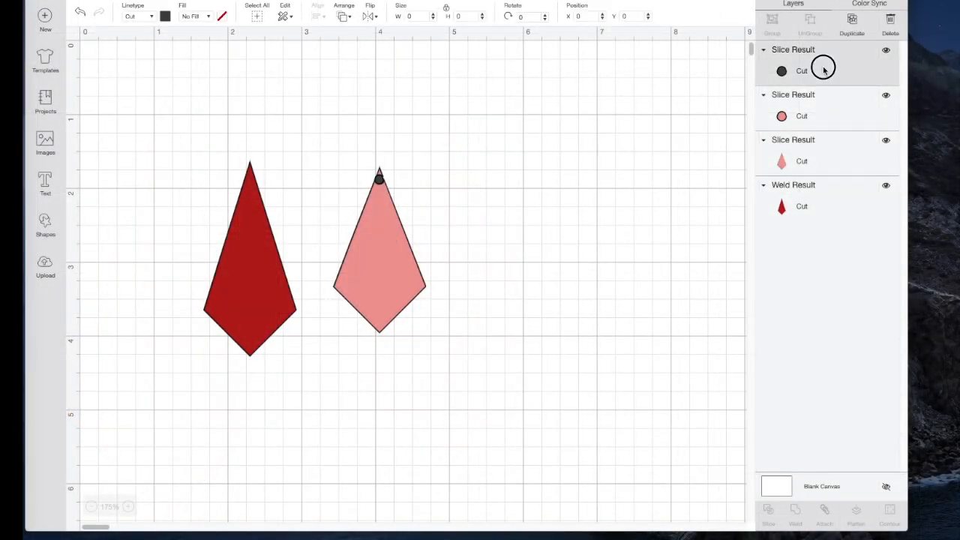
- Delete the dark circle left by the slice and hide the pink circle cutout
click(824, 70)
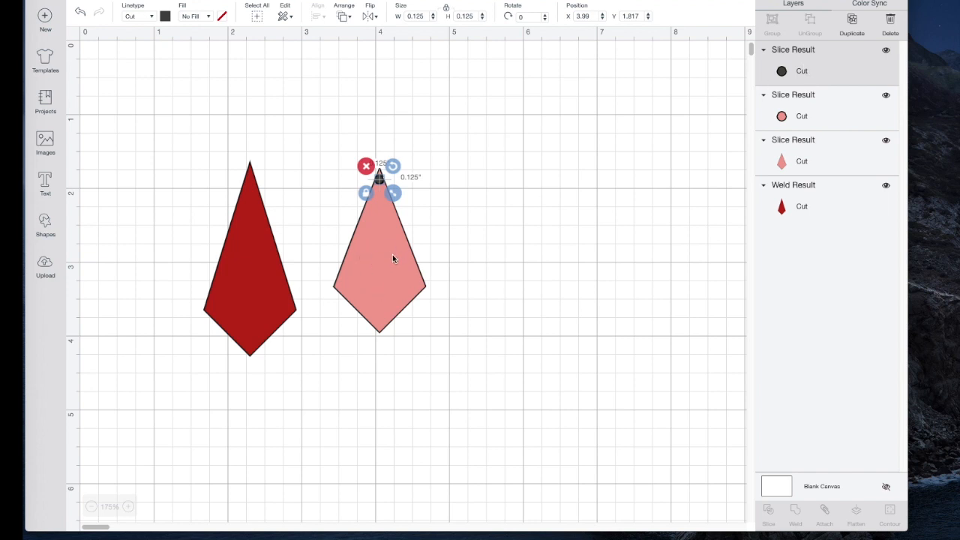
click(822, 67)
key(Delete)
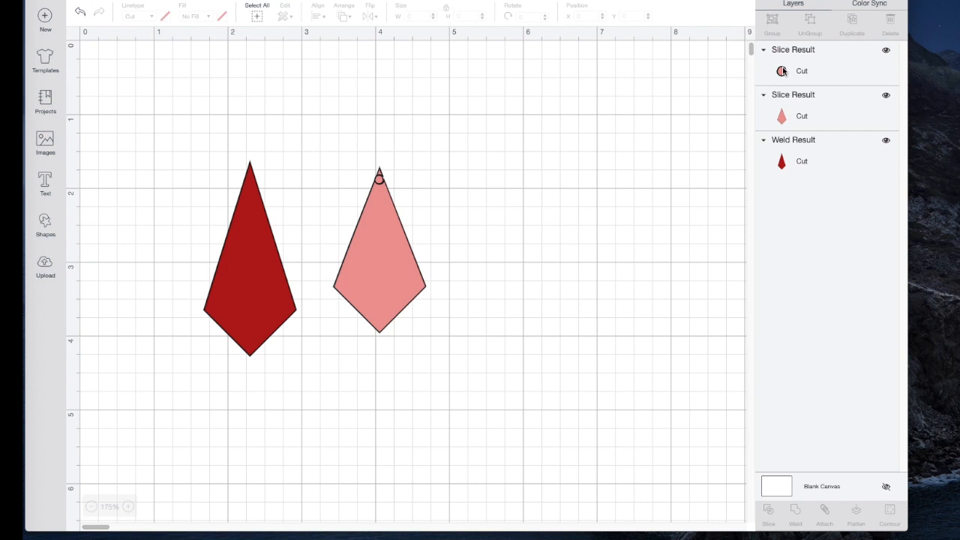
click(886, 51)
- Add a square, shrink it to about 0.714 inch, and place it above and to the right of the pink kite
click(45, 223)
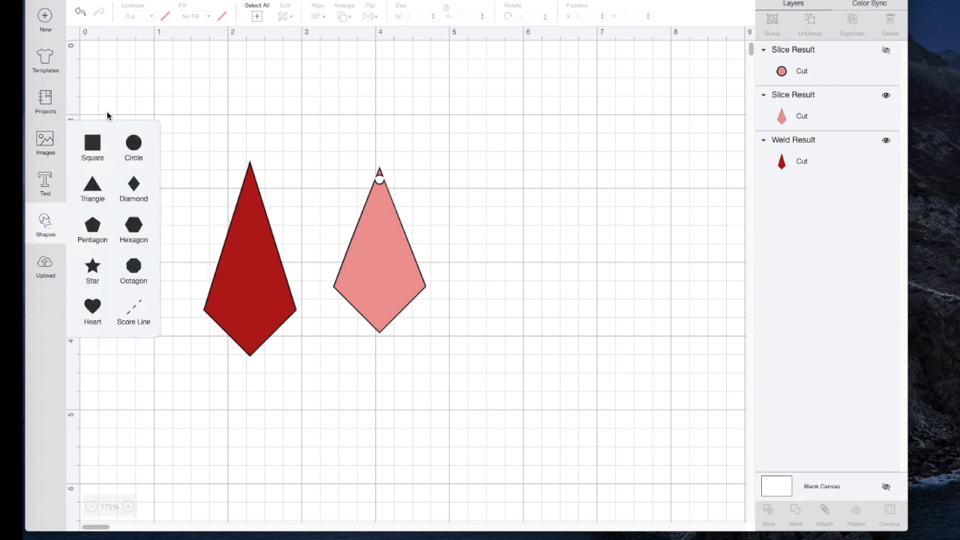
click(93, 144)
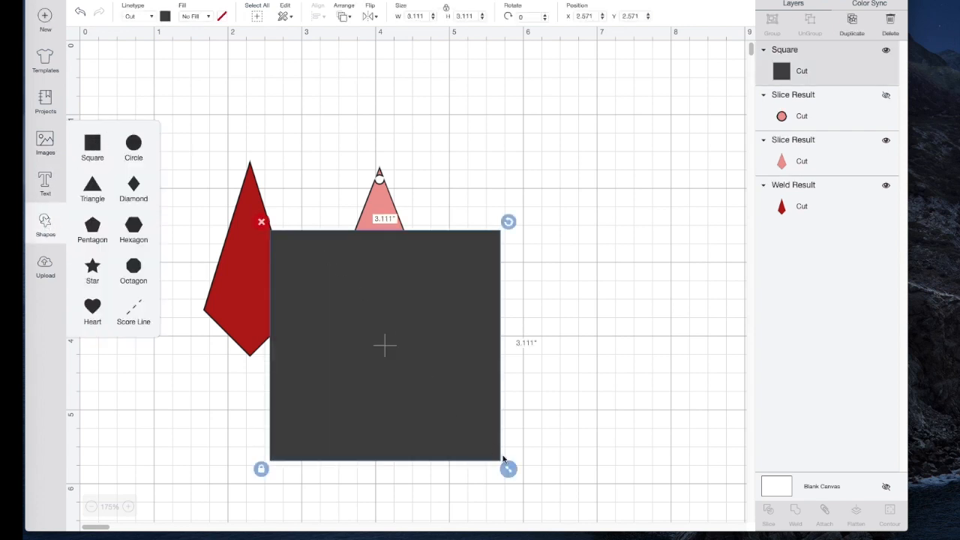
drag(508, 470, 395, 160)
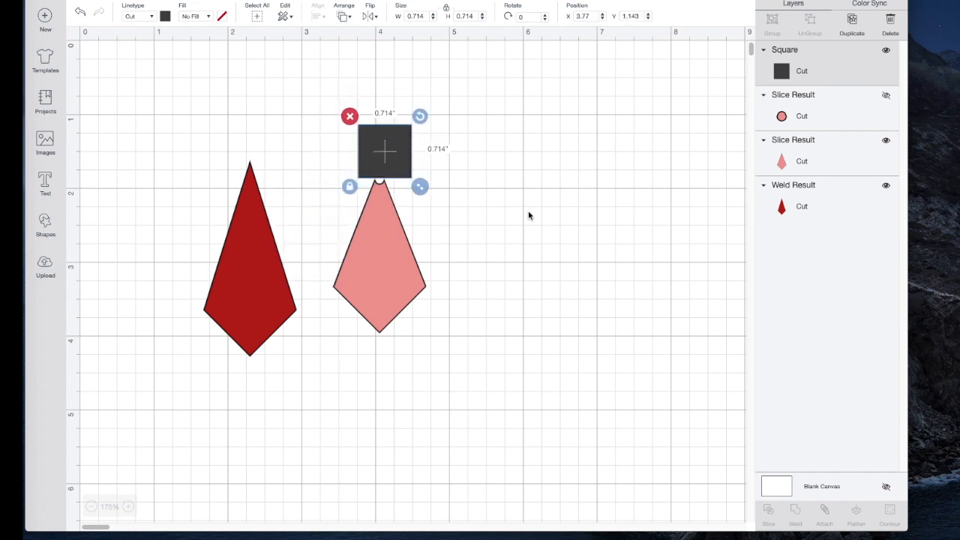
drag(400, 157, 536, 142)
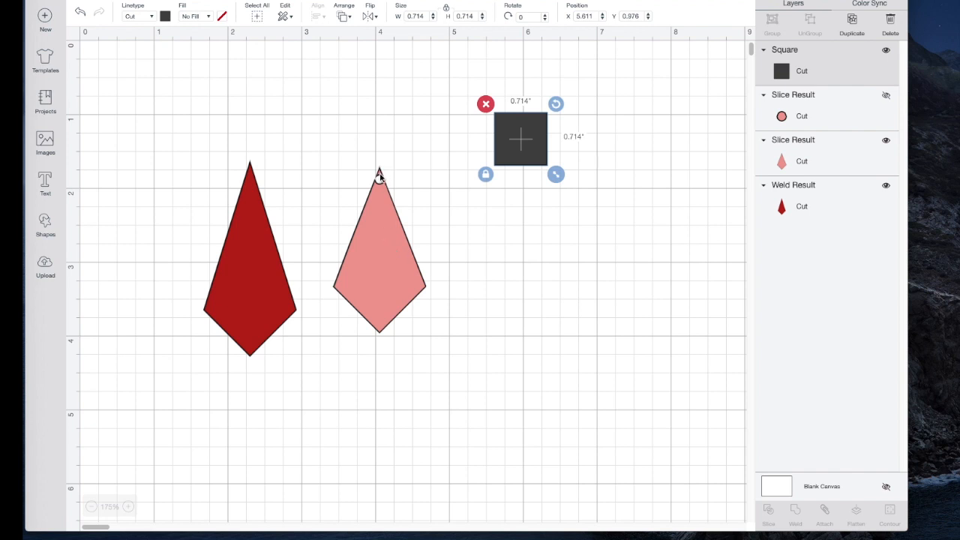
- Hide the small tip piece above the pink kite's hole using Contour, and turn that contour back on
click(392, 250)
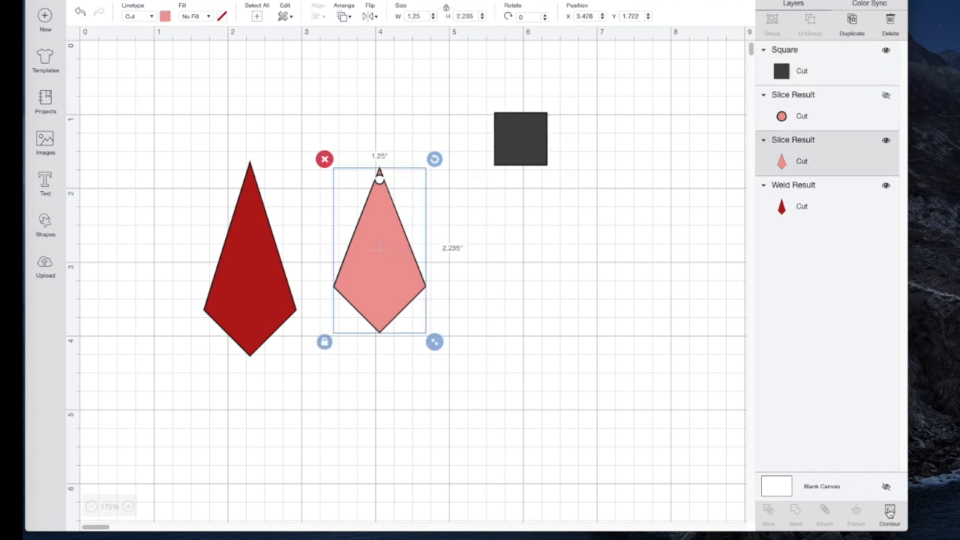
click(889, 512)
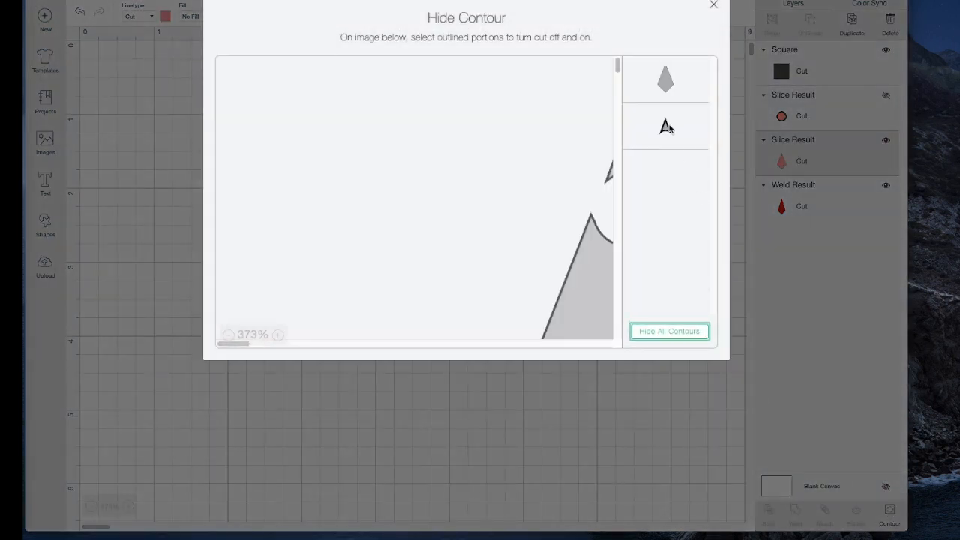
click(666, 128)
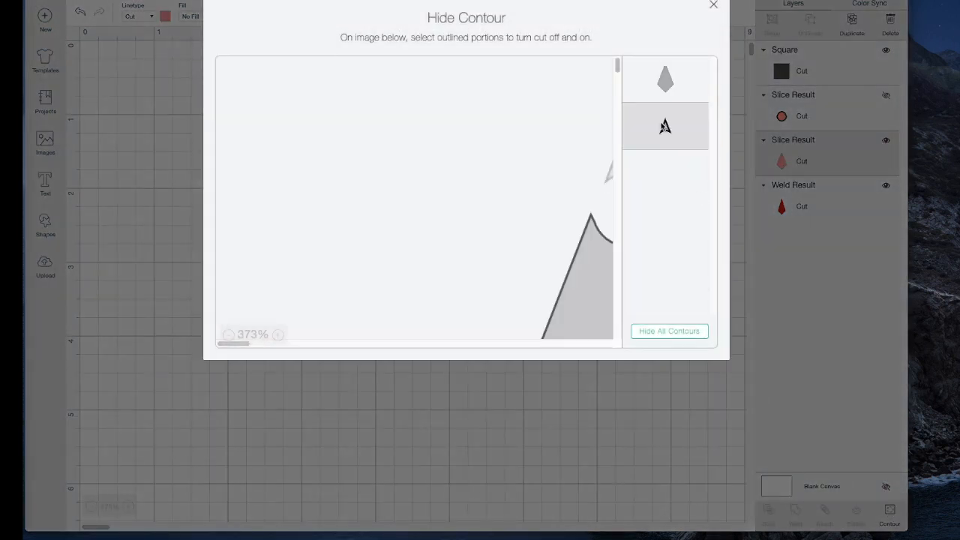
click(712, 6)
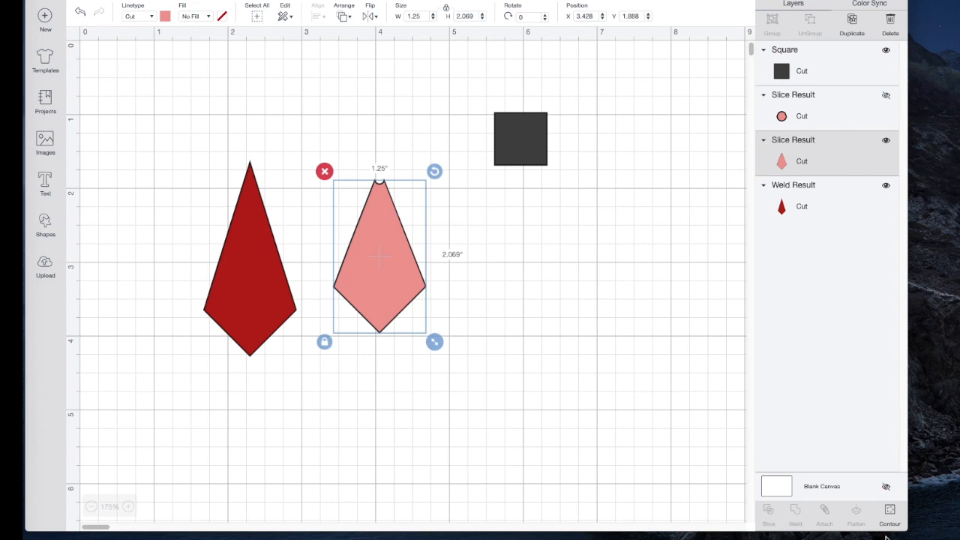
click(889, 512)
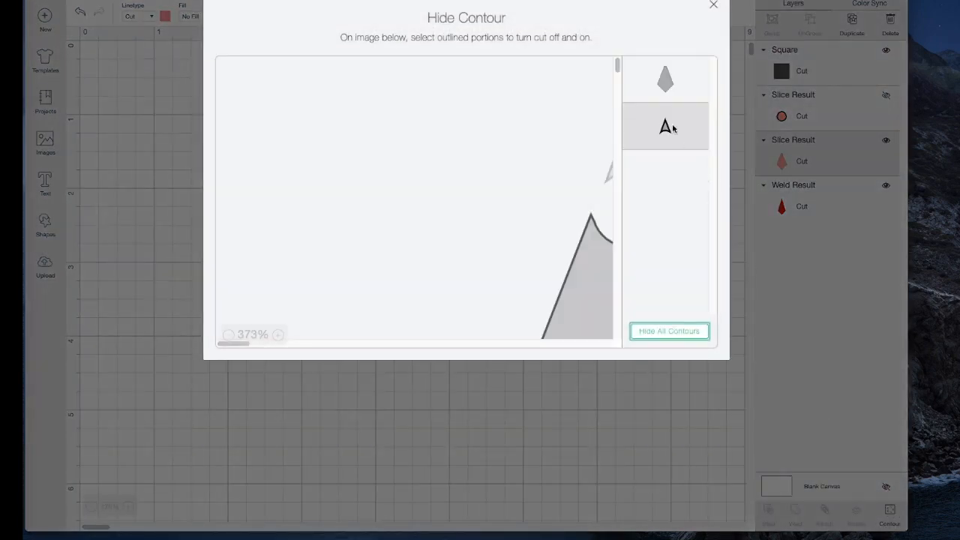
click(671, 127)
click(713, 5)
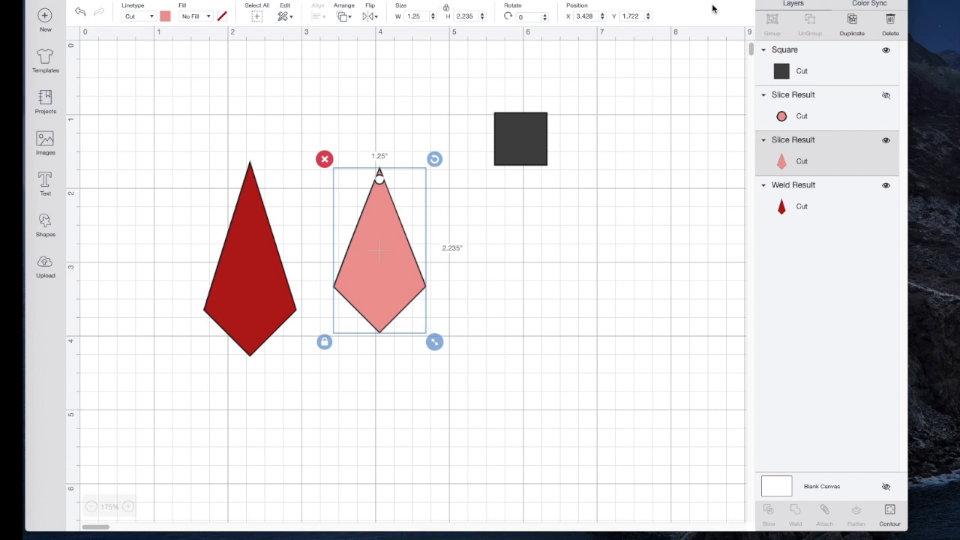
- Place the square over the pink kite's tip down to the hole, slice the two shapes, and delete the leftover square
drag(540, 139, 400, 145)
click(514, 205)
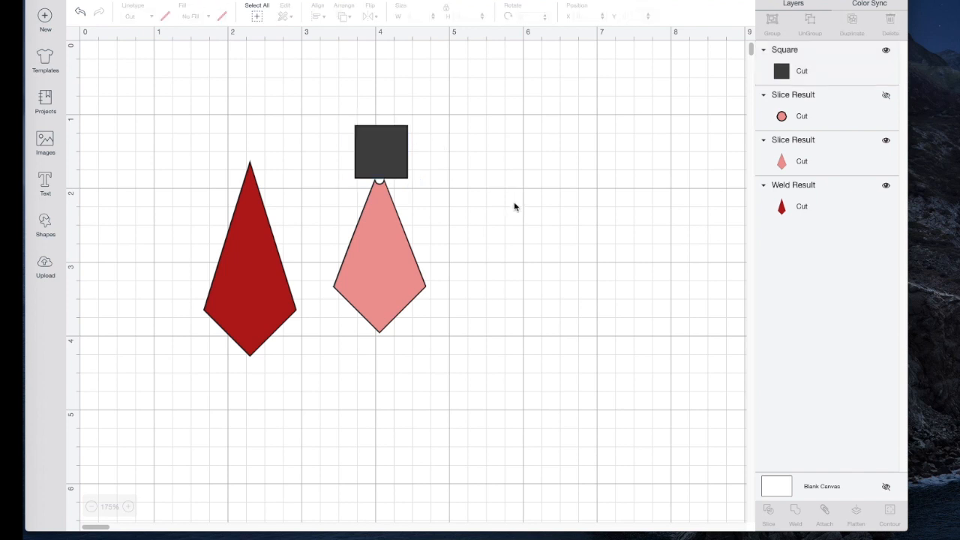
drag(317, 90, 456, 231)
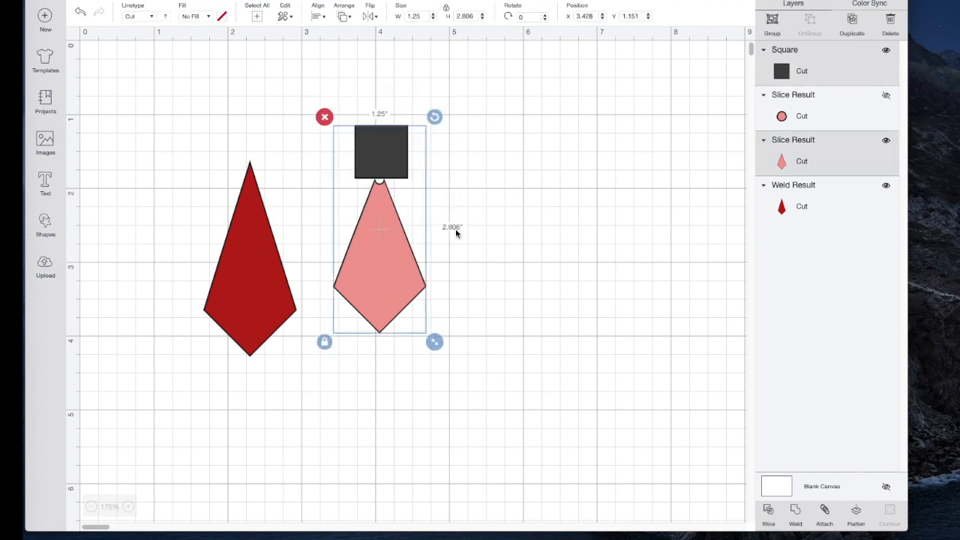
click(768, 511)
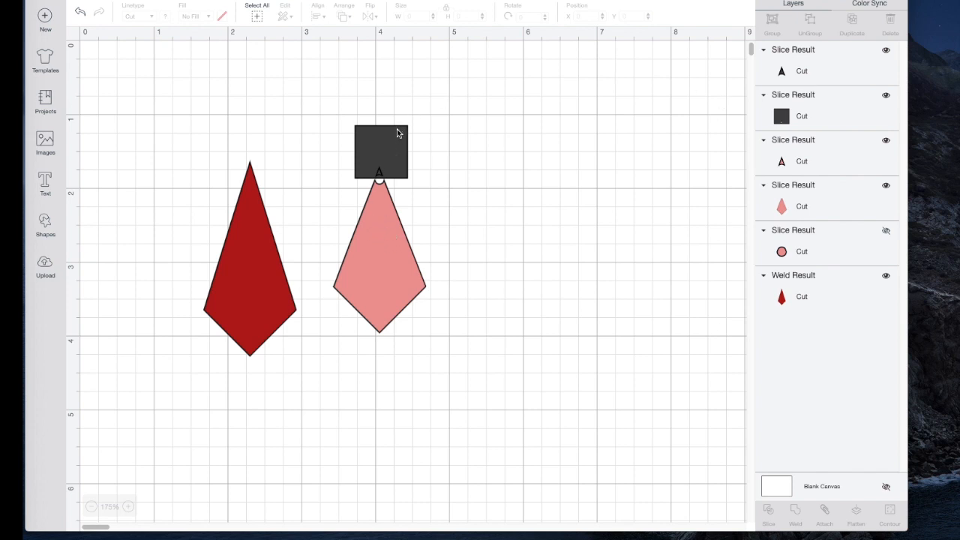
click(398, 138)
key(Delete)
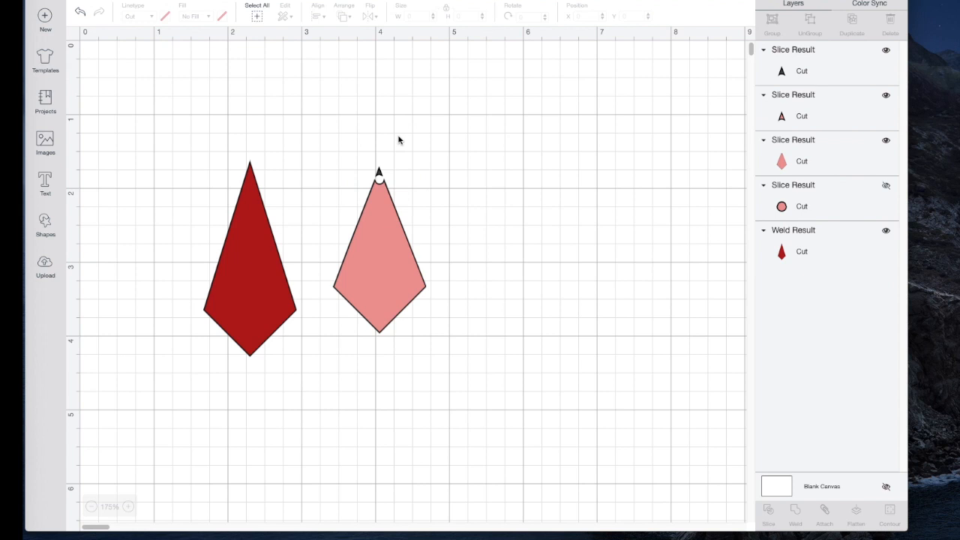
- Delete the dark and pink tip pieces left by the slice above the pink kite
click(380, 173)
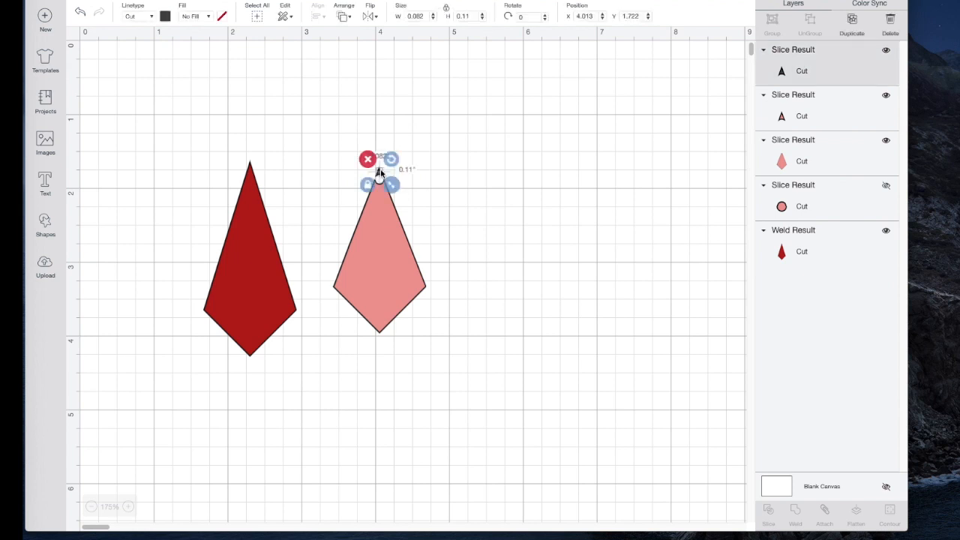
key(Delete)
click(379, 173)
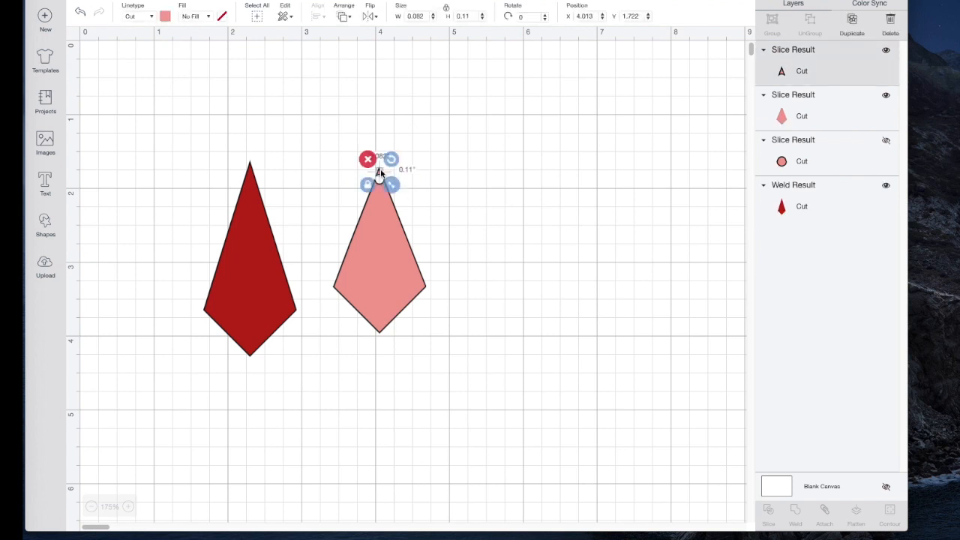
key(Delete)
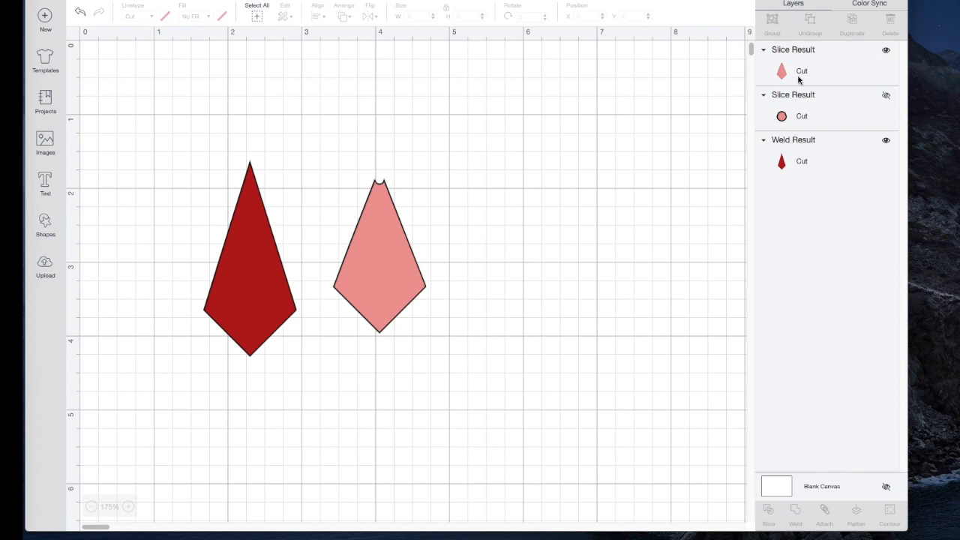
- Show the hidden pink circle again and weld it to the pink kite to give it a rounded tip
click(885, 96)
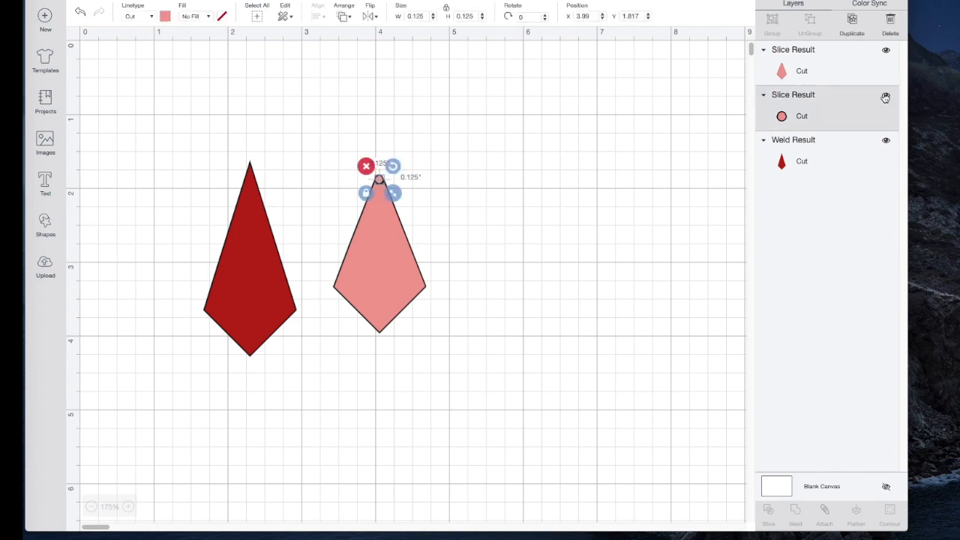
click(598, 182)
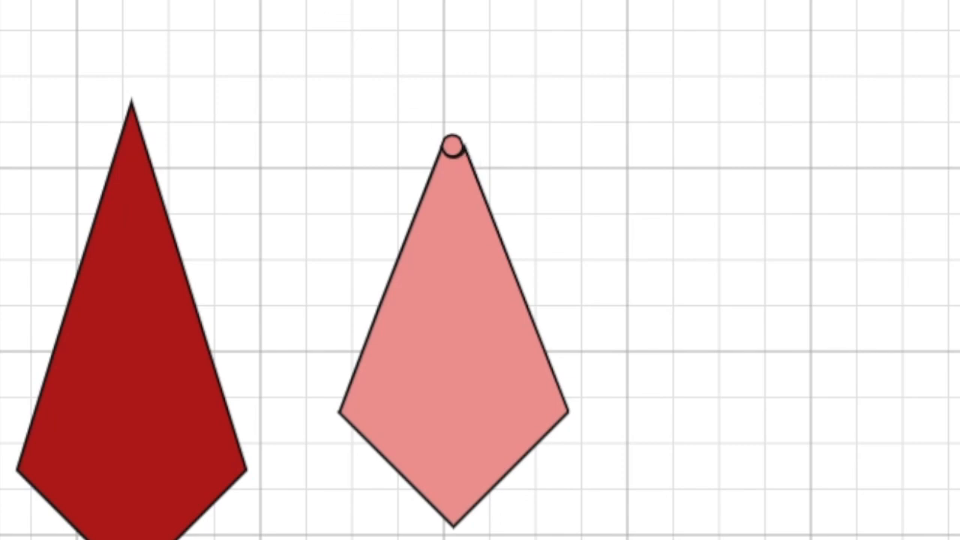
drag(323, 1, 584, 295)
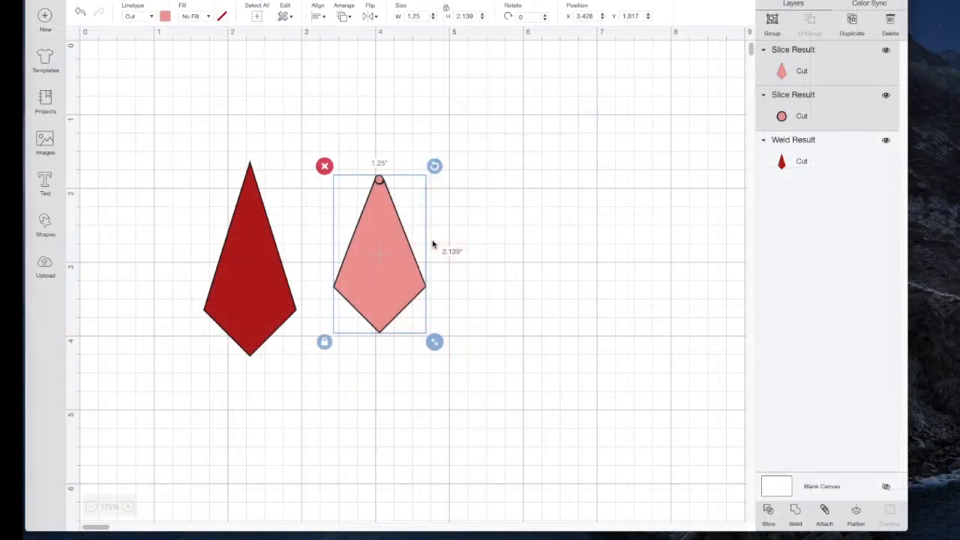
click(796, 514)
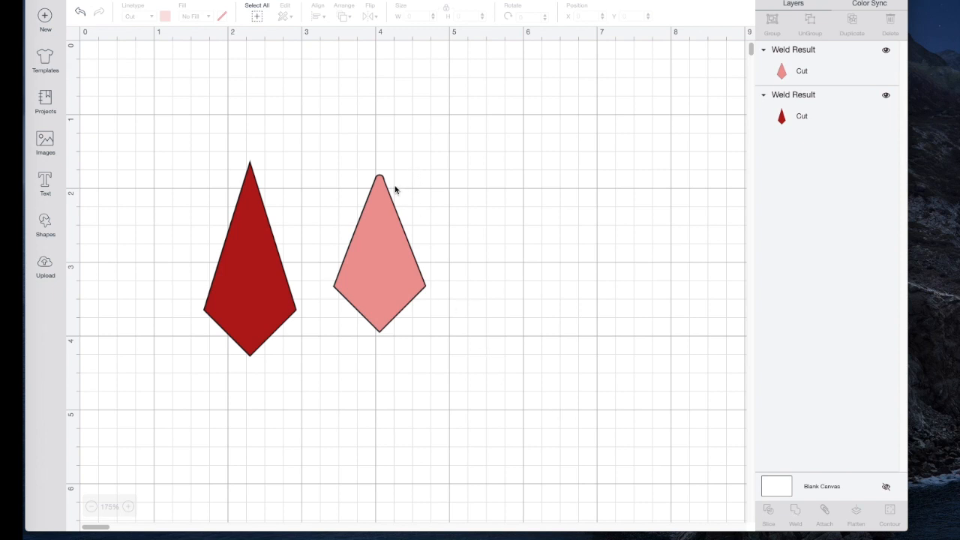
- Change the taller dark red kite's material color to bright red
click(248, 238)
click(167, 17)
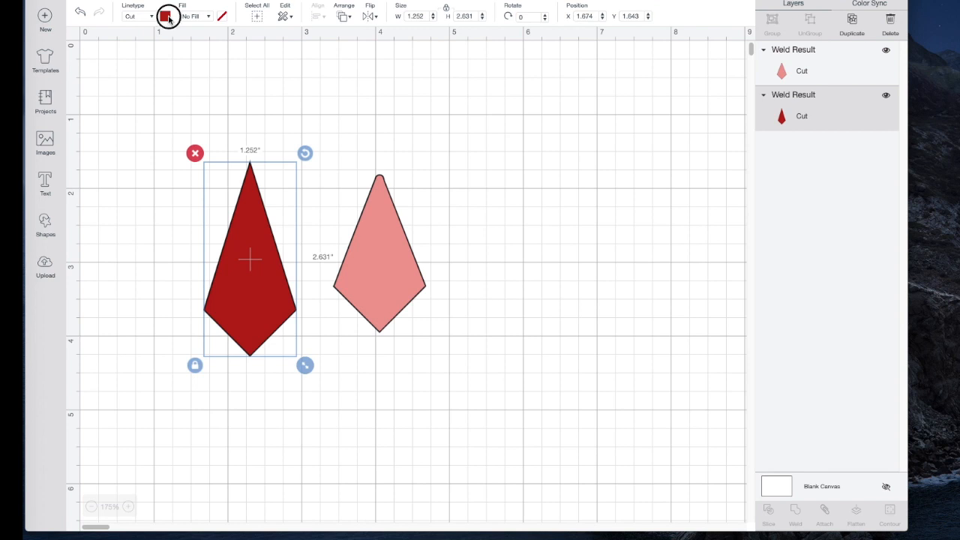
click(177, 94)
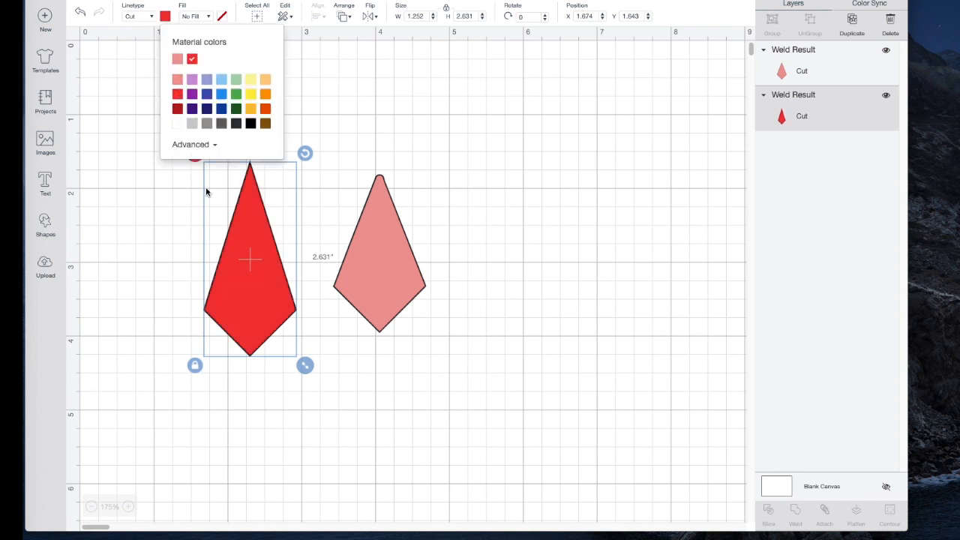
click(98, 138)
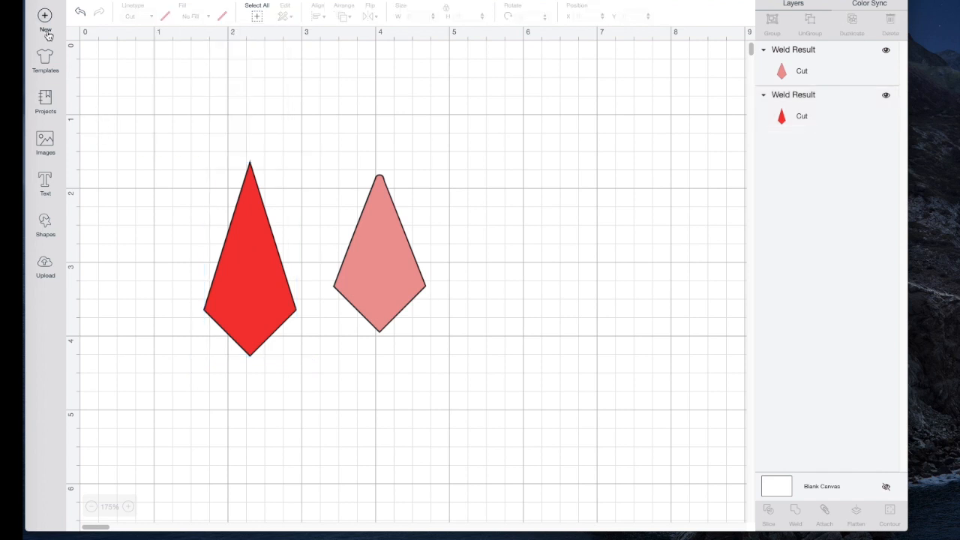
- Add a circle and set its width to 0.125 inch with the proportions kept
click(46, 225)
click(135, 145)
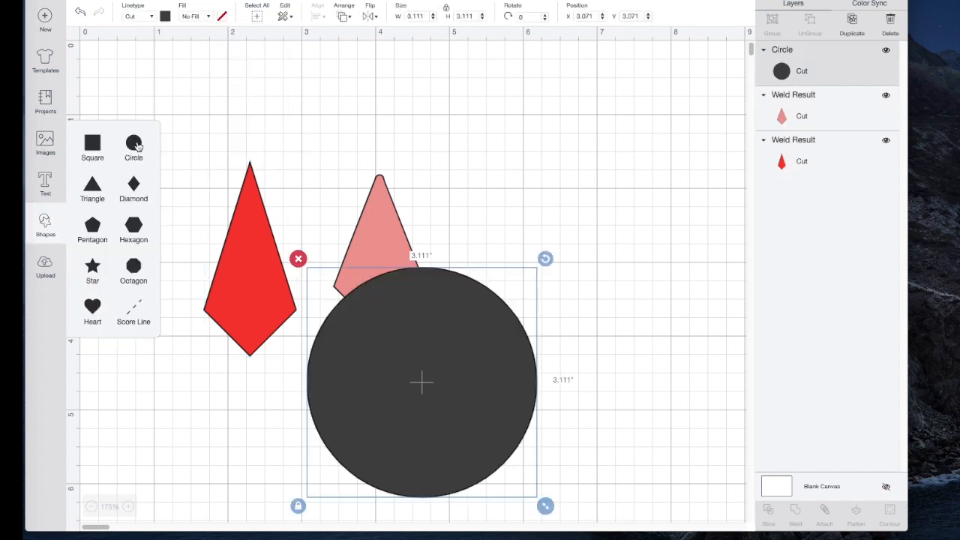
click(426, 15)
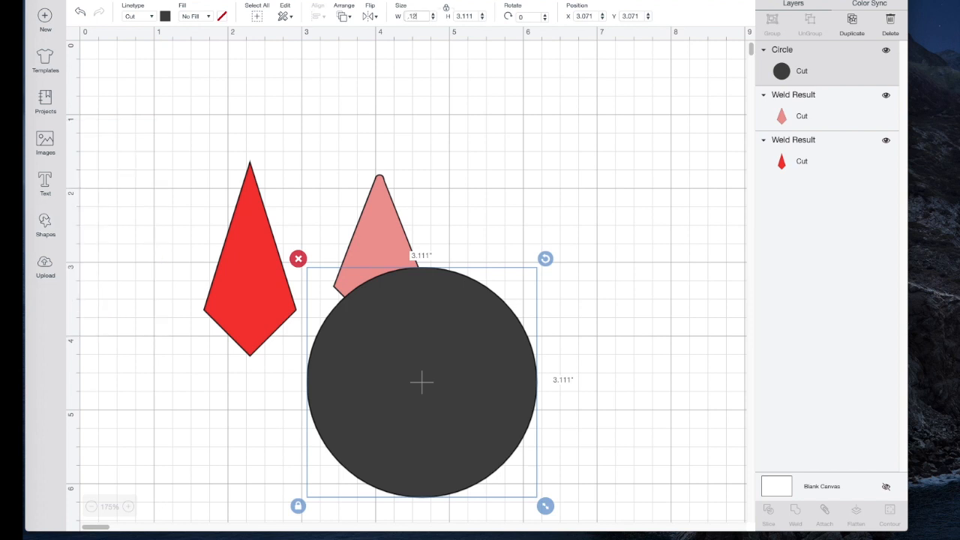
text(.125)
key(Return)
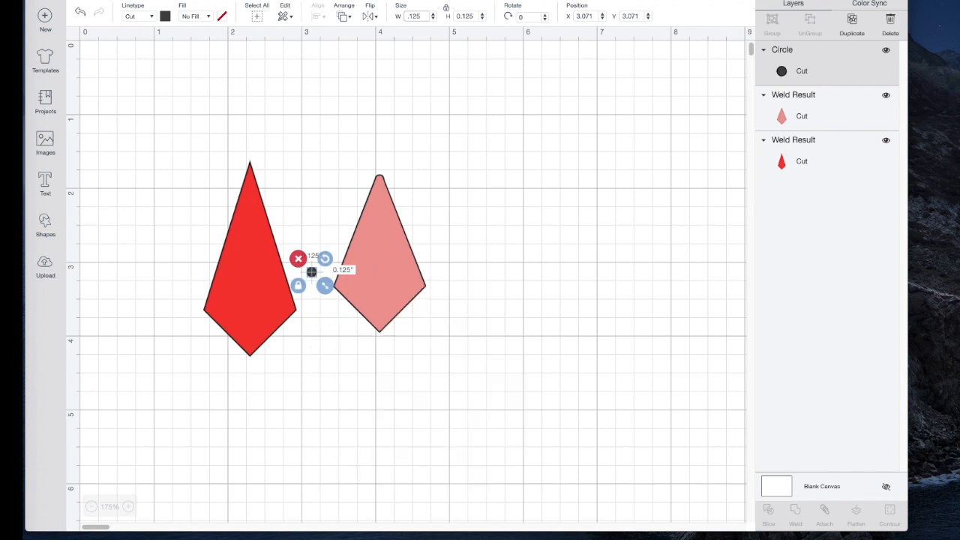
- Place the small circle just below the red kite's tip
click(129, 507)
click(129, 507)
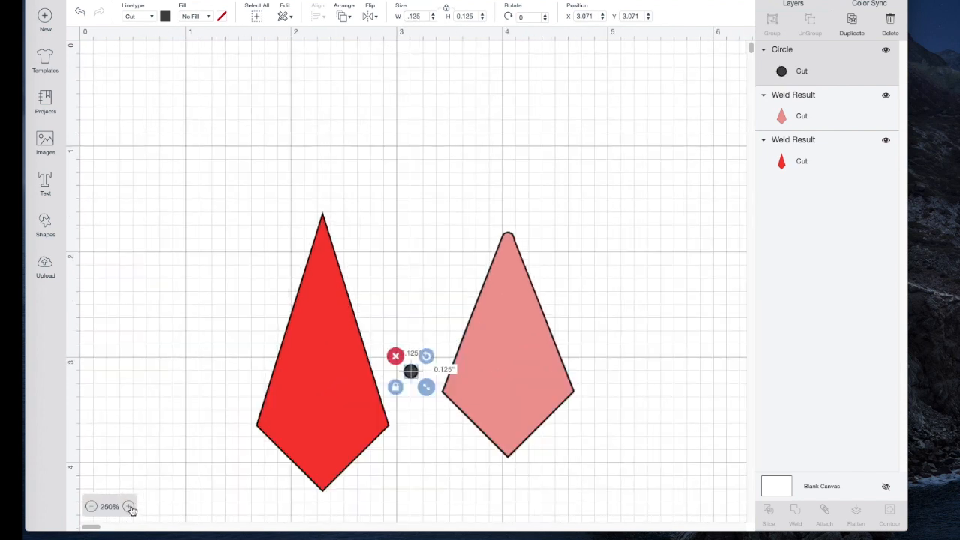
click(129, 507)
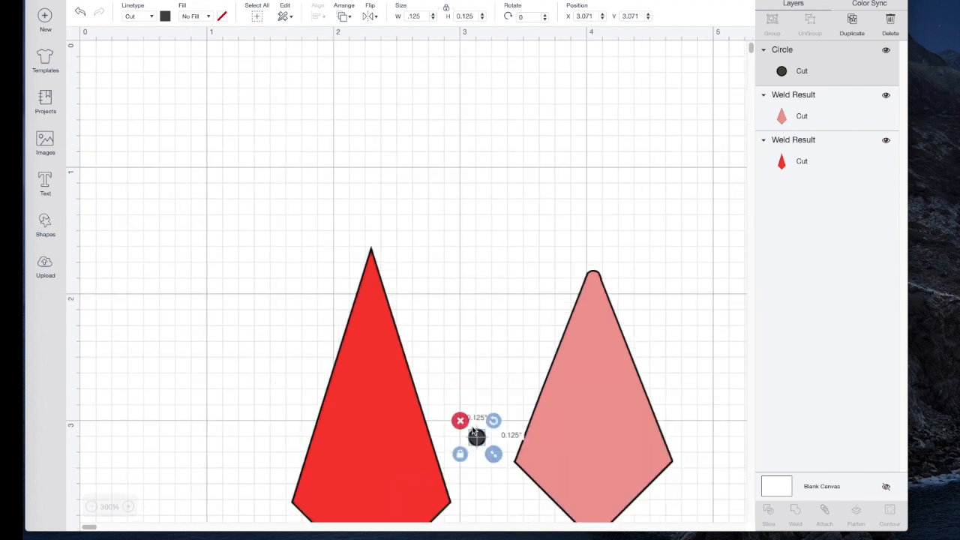
drag(475, 435, 367, 272)
click(446, 259)
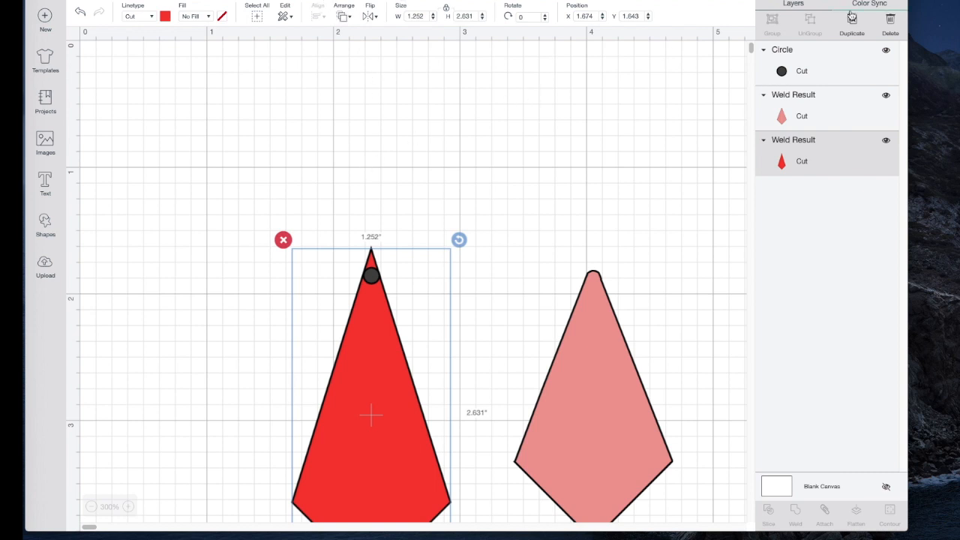
click(413, 163)
- Center the circle and the red kite horizontally and slice the circle out of the kite
drag(295, 176, 401, 321)
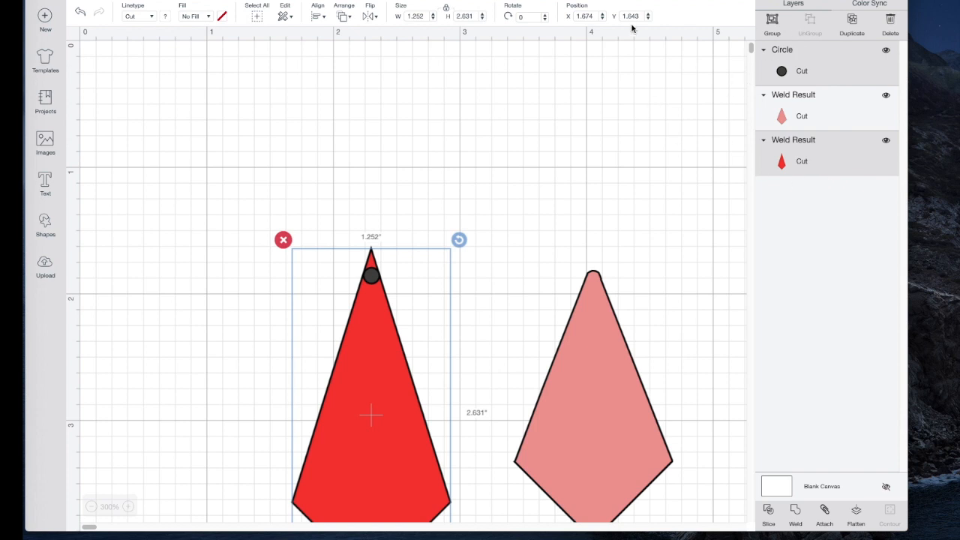
click(319, 16)
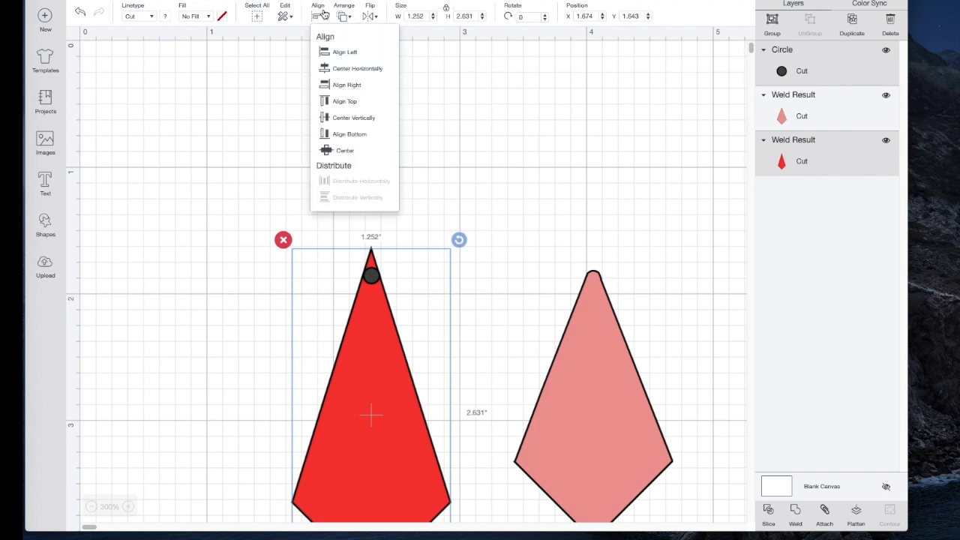
click(344, 67)
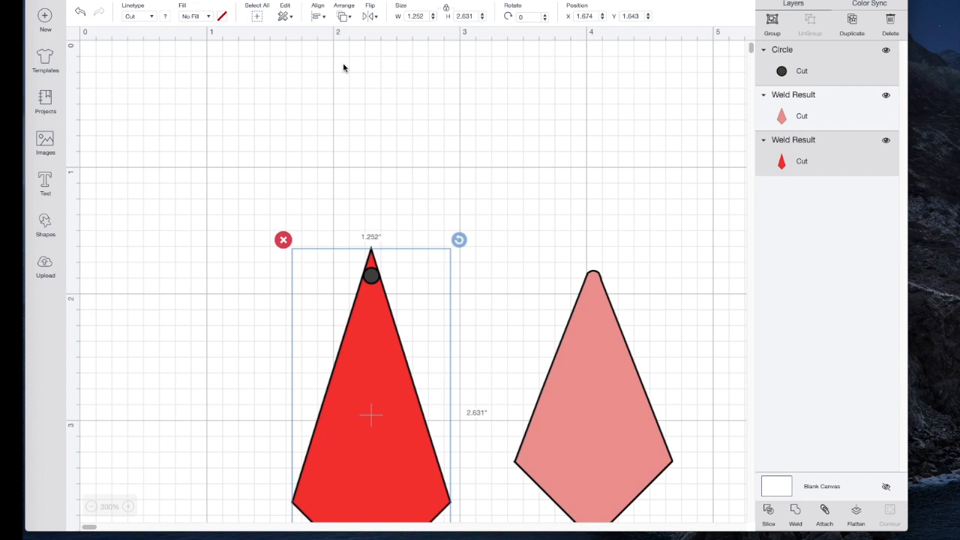
click(769, 506)
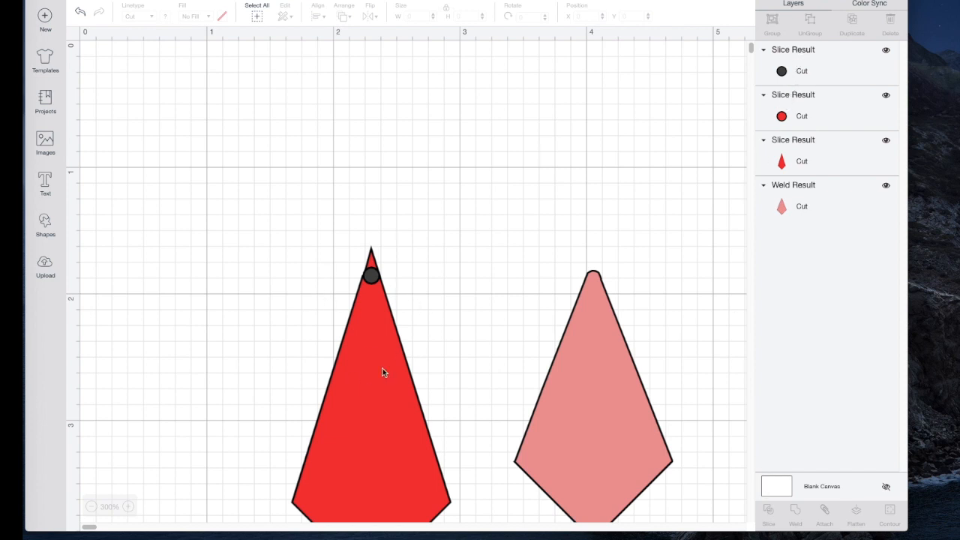
- Delete the dark circle left by the slice and hide the red circle cutout
click(789, 69)
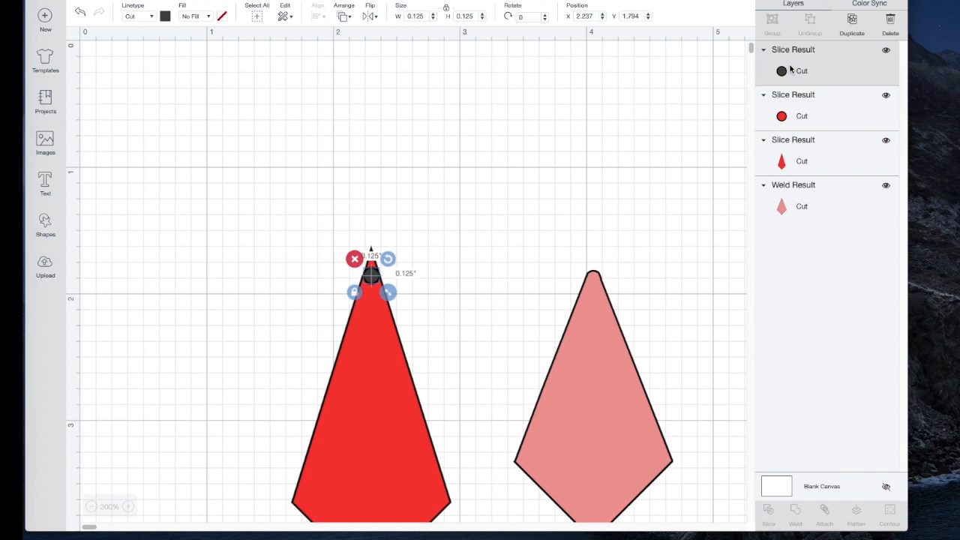
key(Delete)
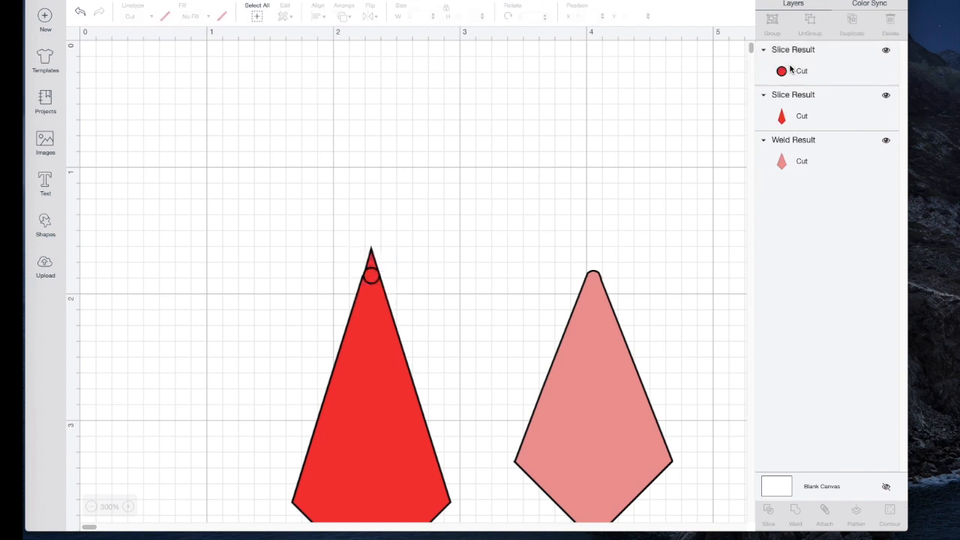
click(886, 51)
- Hide the small tip piece above the red kite's hole using Contour, and turn that contour back on
click(408, 435)
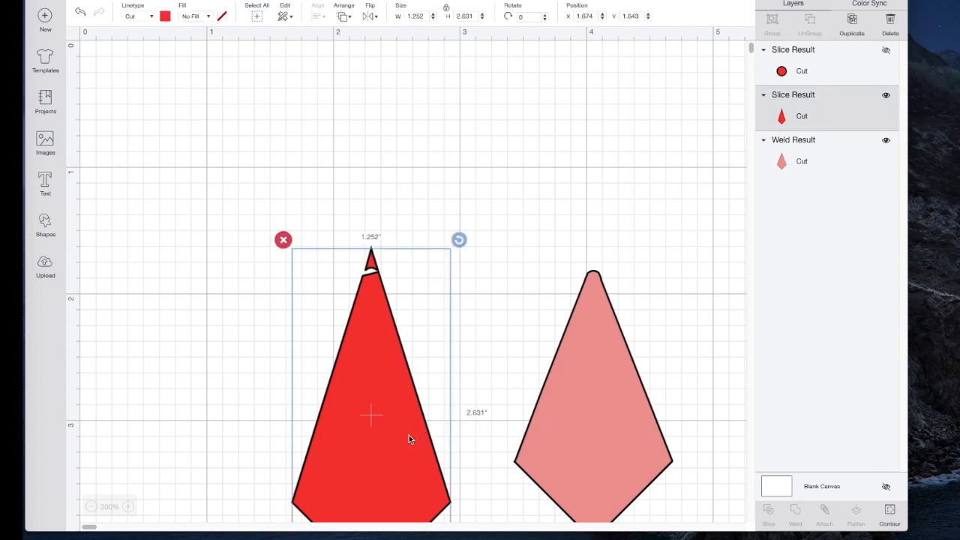
click(890, 515)
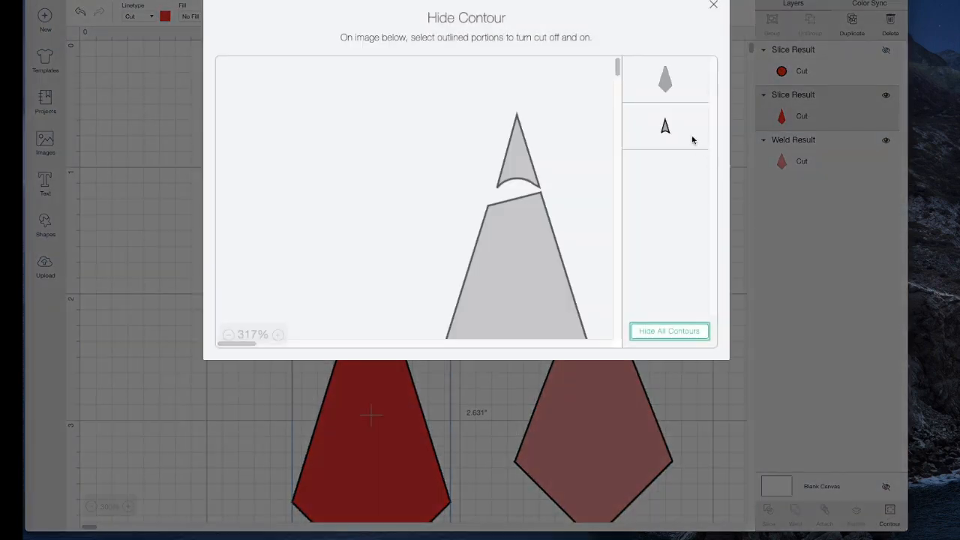
click(666, 124)
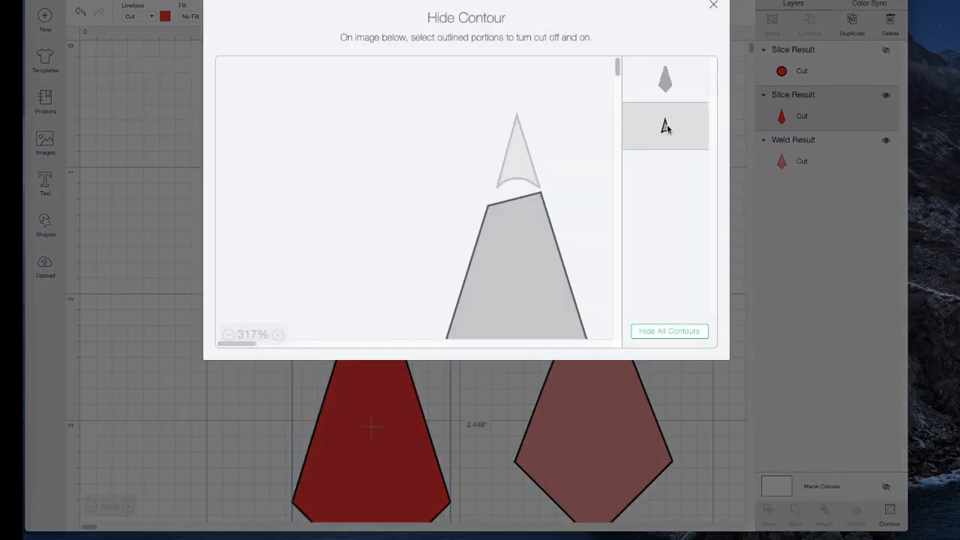
click(713, 6)
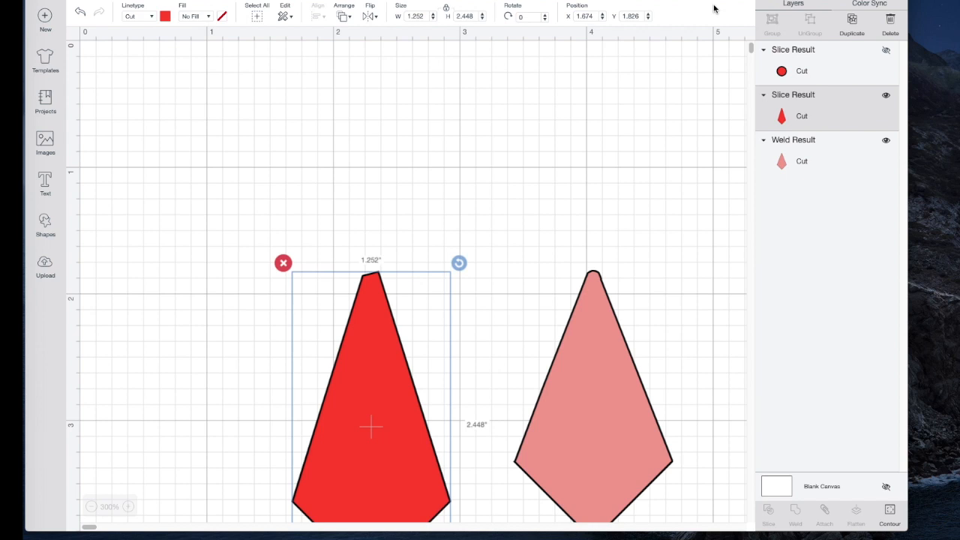
click(890, 515)
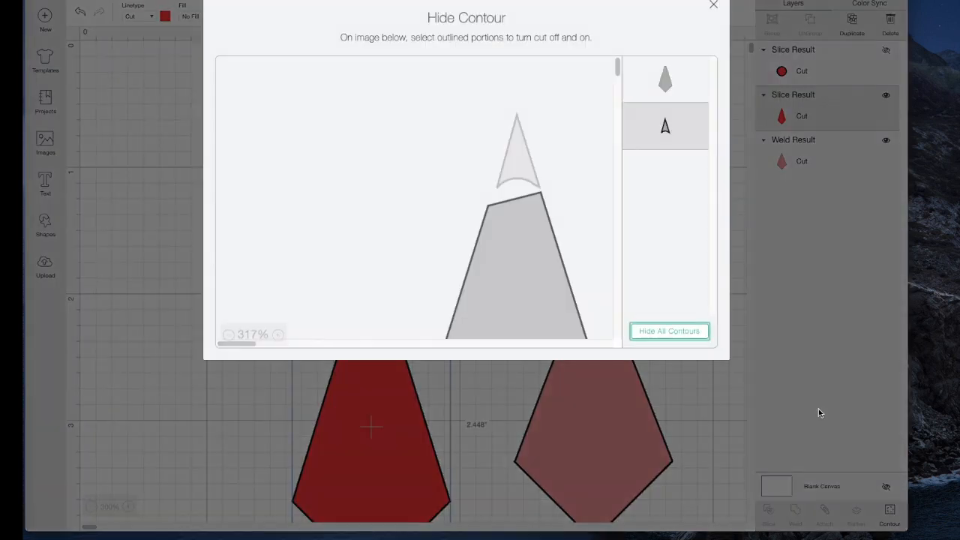
click(672, 127)
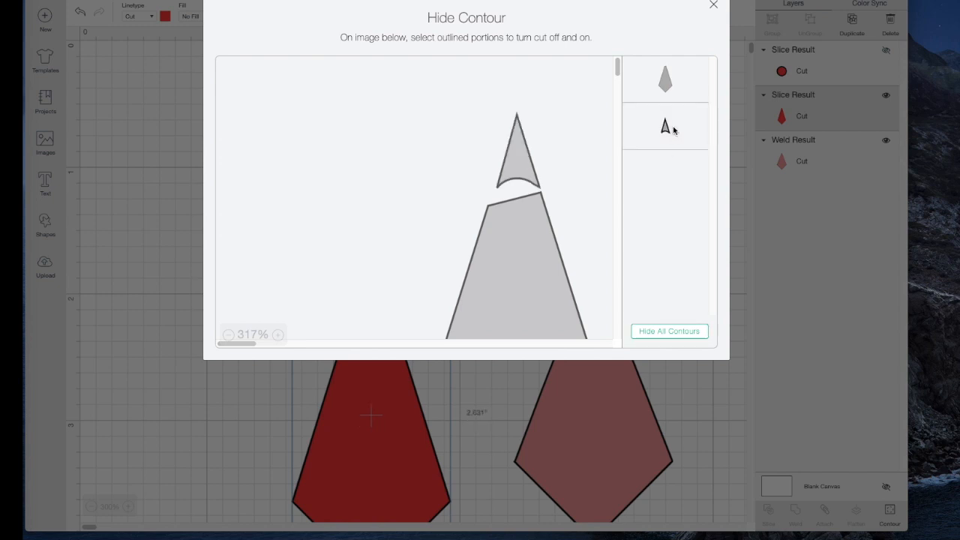
click(713, 5)
click(223, 164)
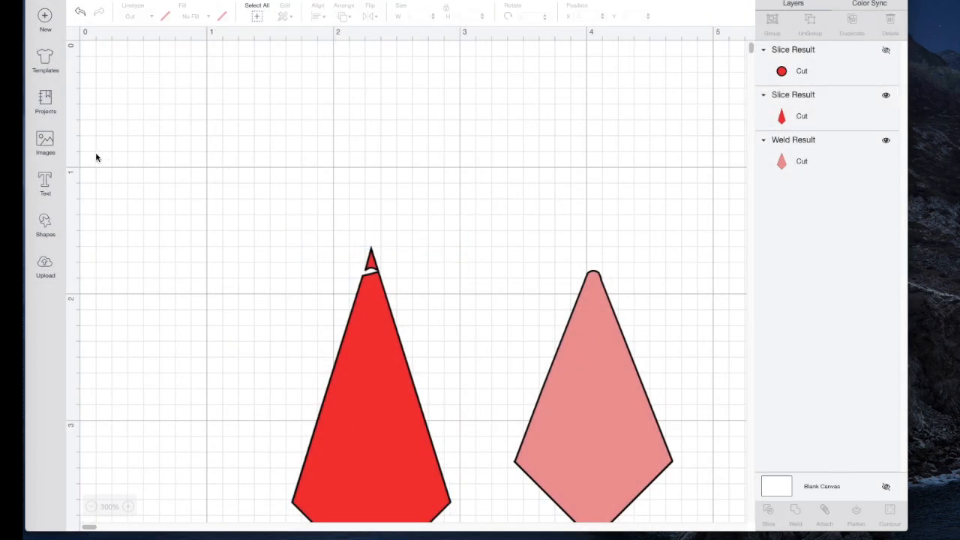
- Add a square, shrink it to about 0.792 inch, and place it over the red kite's tip down to the hole
click(45, 221)
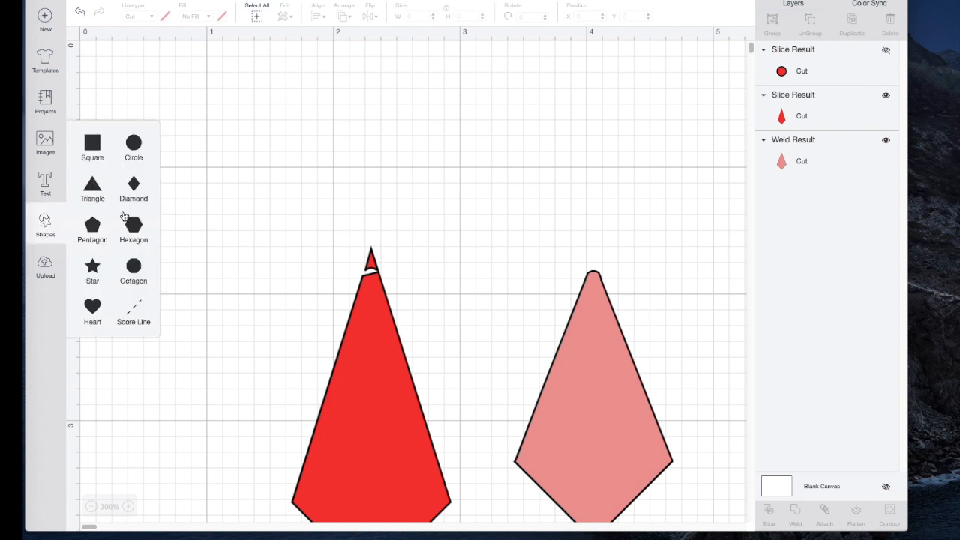
click(92, 144)
drag(722, 483, 504, 113)
drag(685, 494, 422, 201)
drag(384, 140, 419, 217)
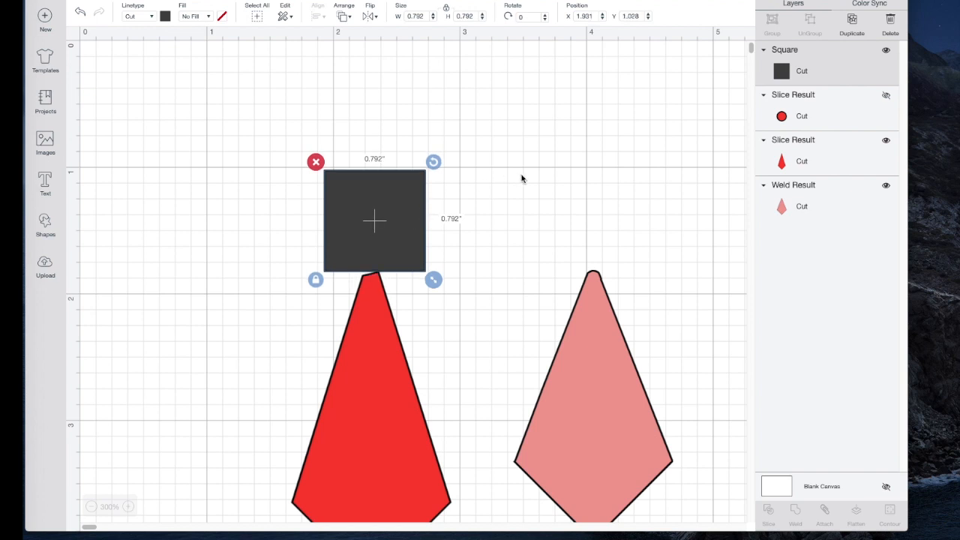
- Slice the square with the red kite and delete the leftover square
drag(227, 92, 390, 398)
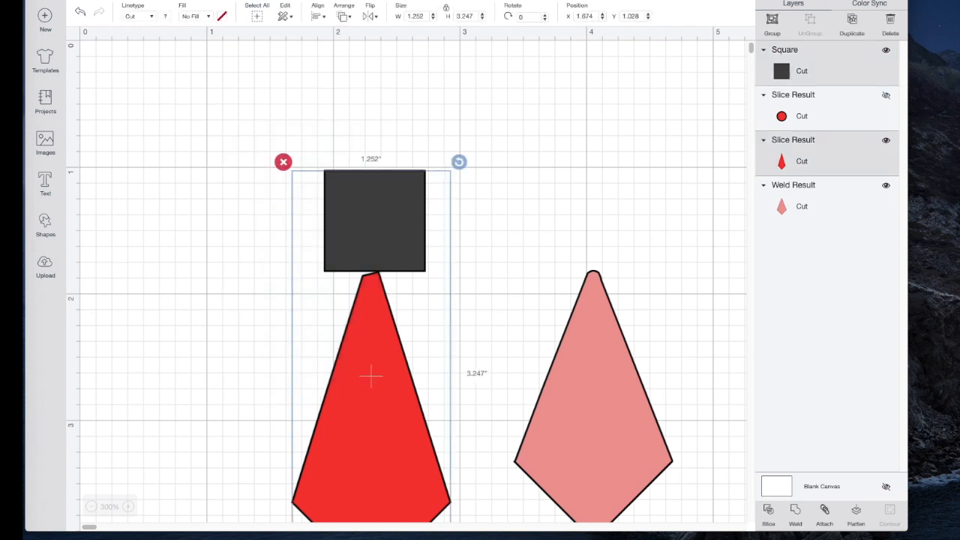
click(770, 512)
click(391, 202)
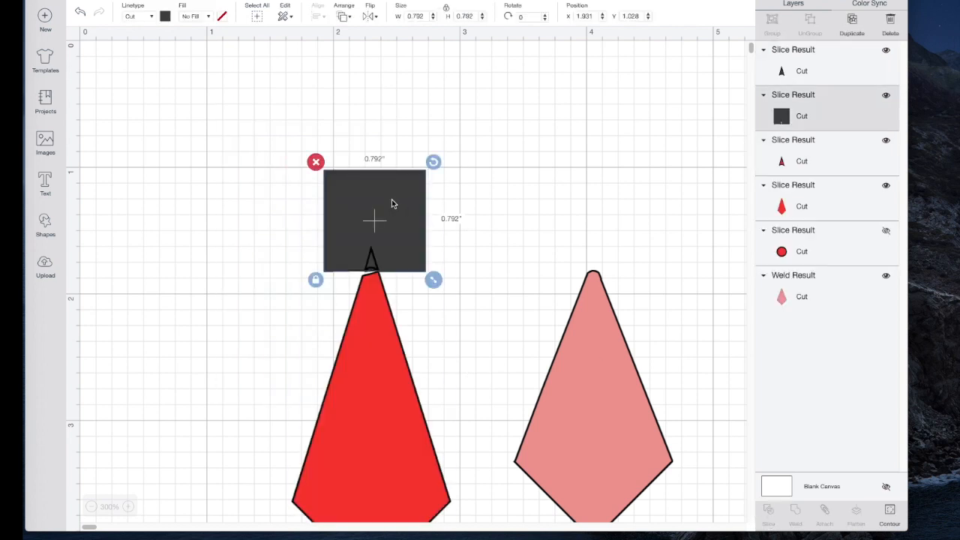
key(Delete)
- Delete the two leftover slice pieces above the red kite's cut tip
click(370, 257)
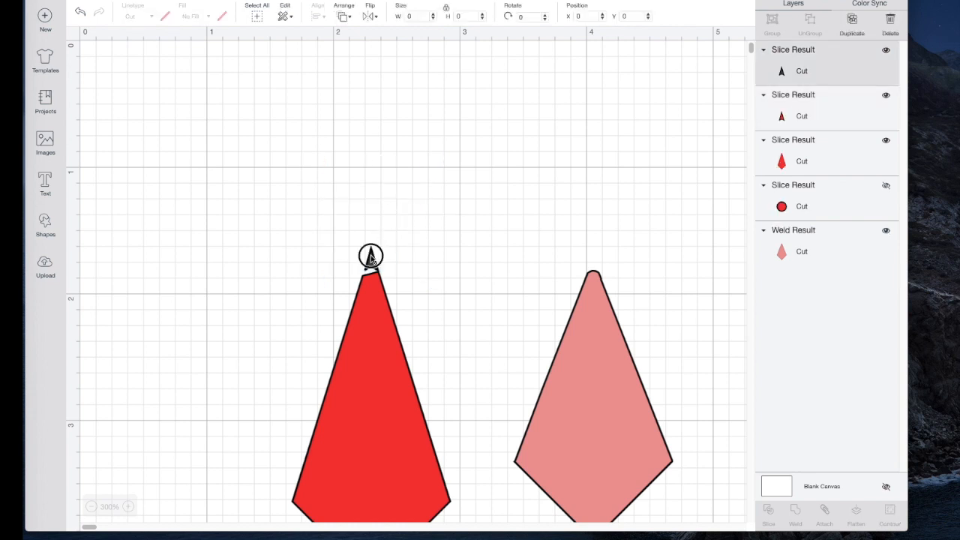
key(Delete)
click(371, 258)
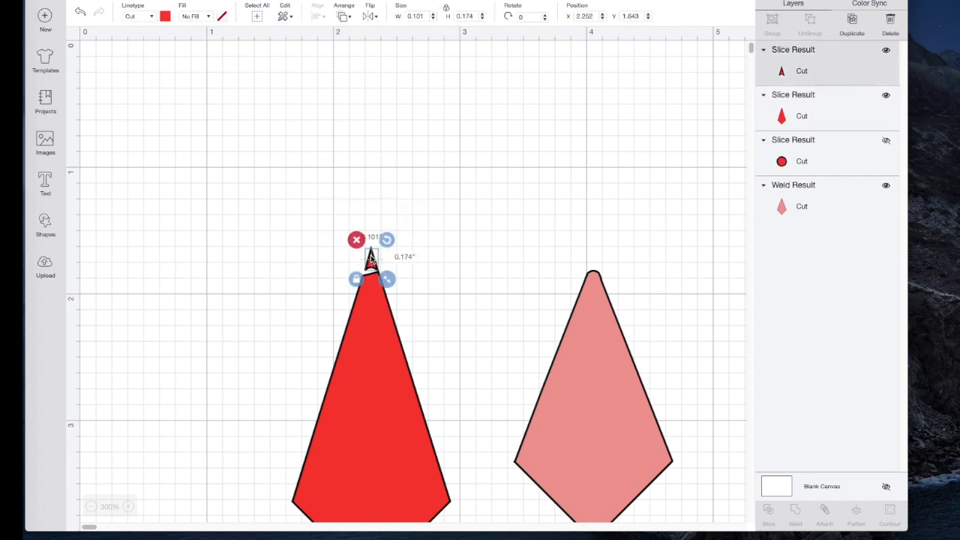
key(Delete)
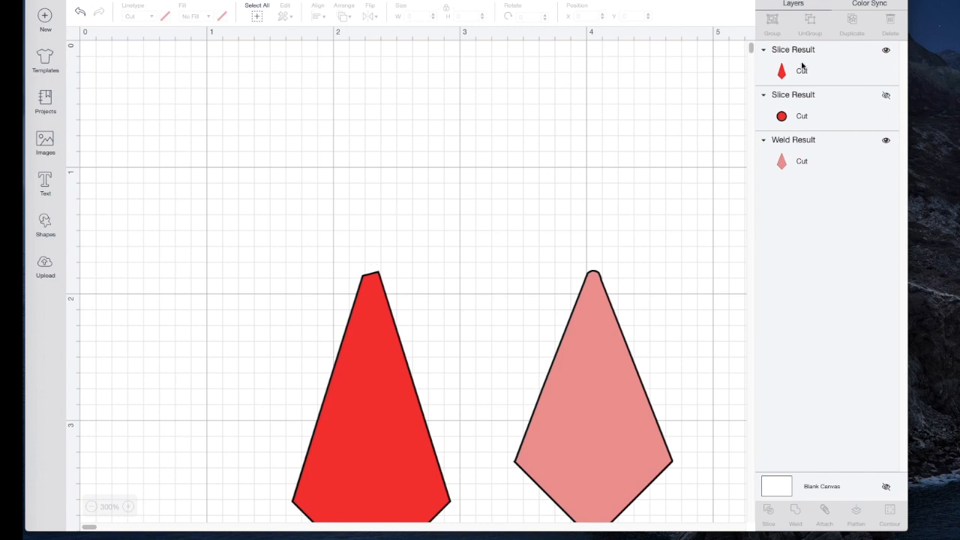
- Show the hidden red circle again and weld it to the red kite to form a rounded tip
click(885, 96)
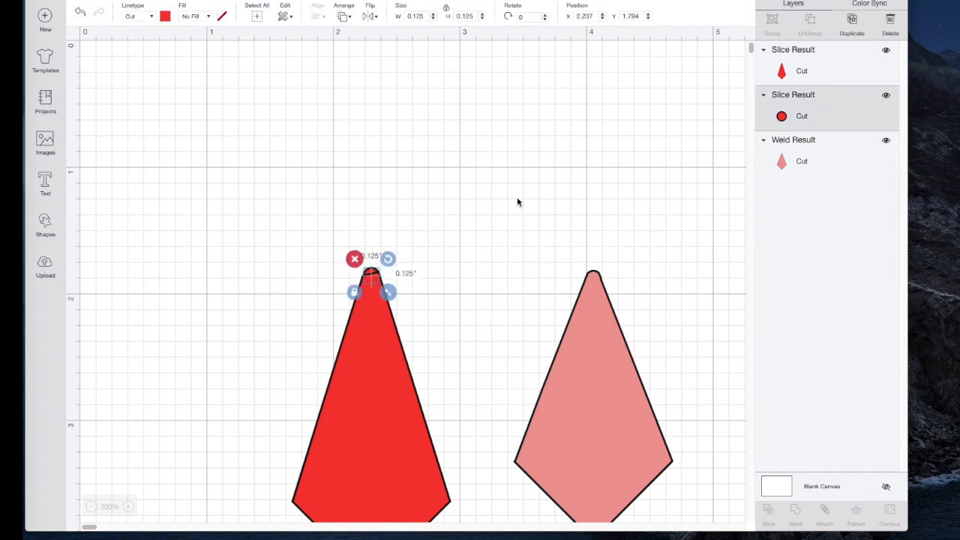
click(518, 159)
drag(283, 153, 402, 349)
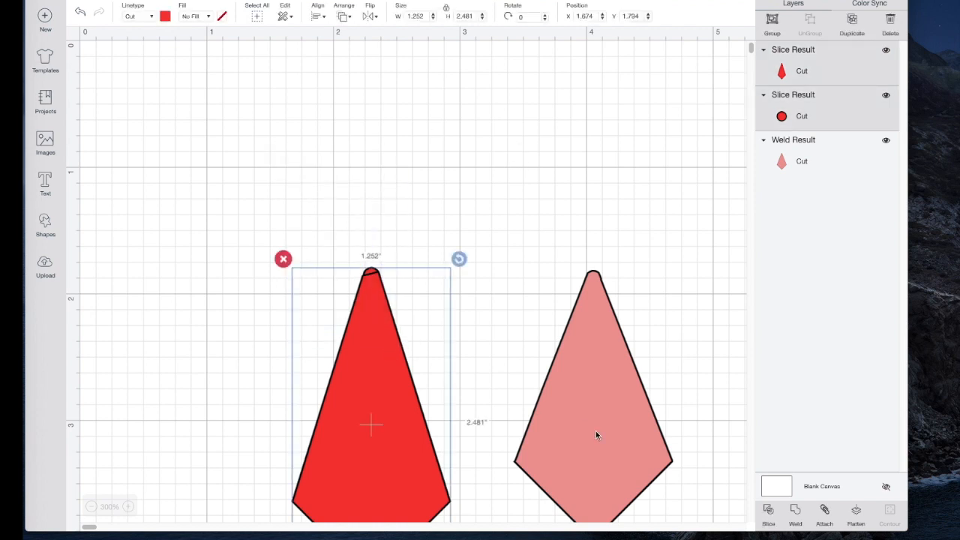
click(795, 514)
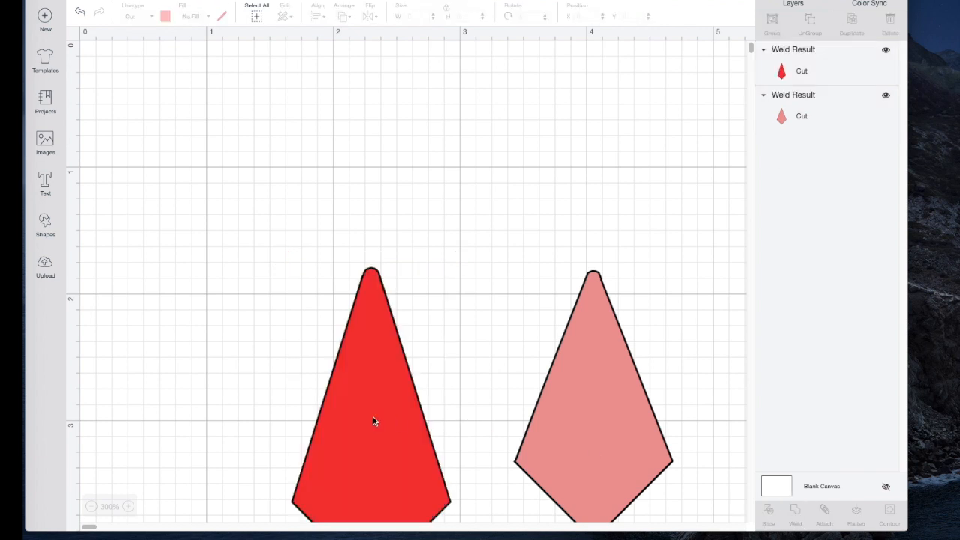
- Move the red kite higher on the canvas and place the pink kite so that it partly overlaps it
drag(364, 420, 321, 344)
drag(588, 407, 380, 281)
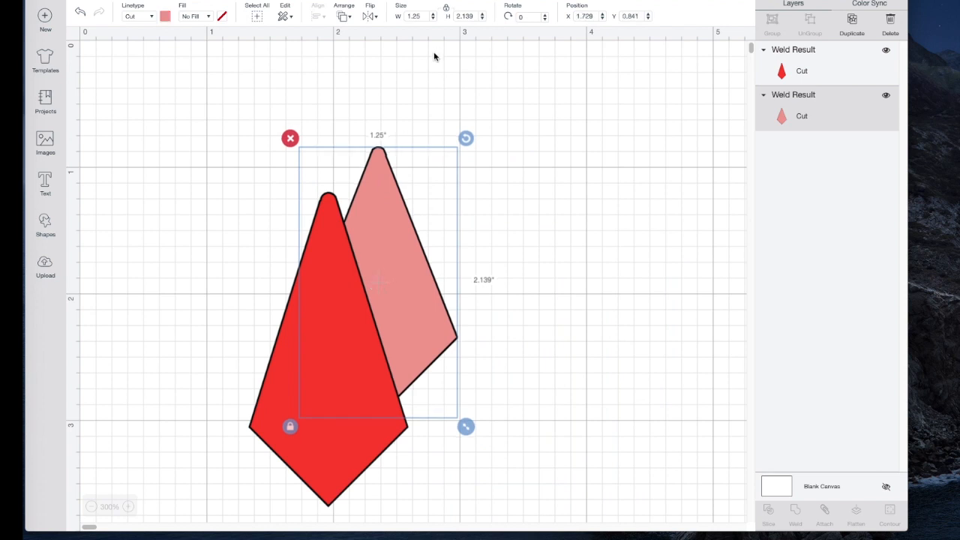
click(389, 210)
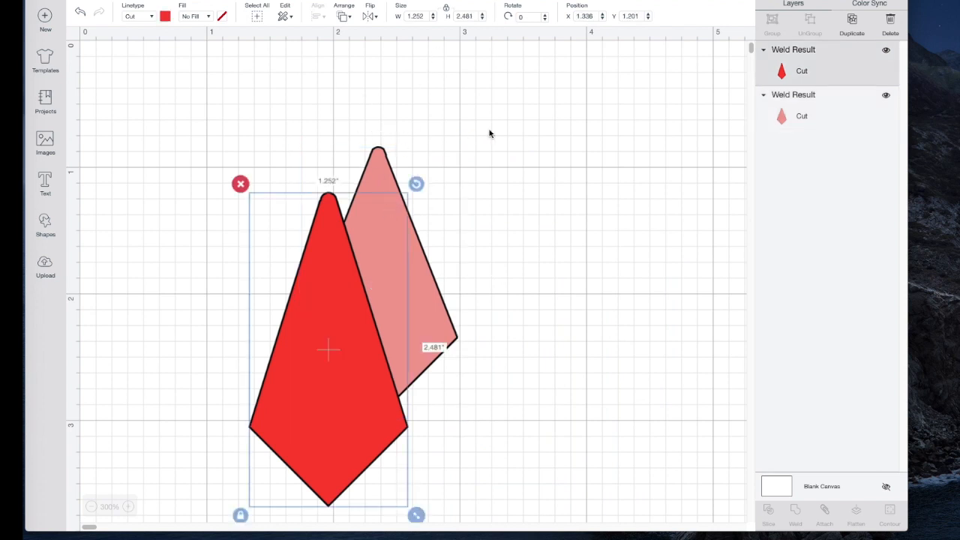
click(471, 151)
click(400, 200)
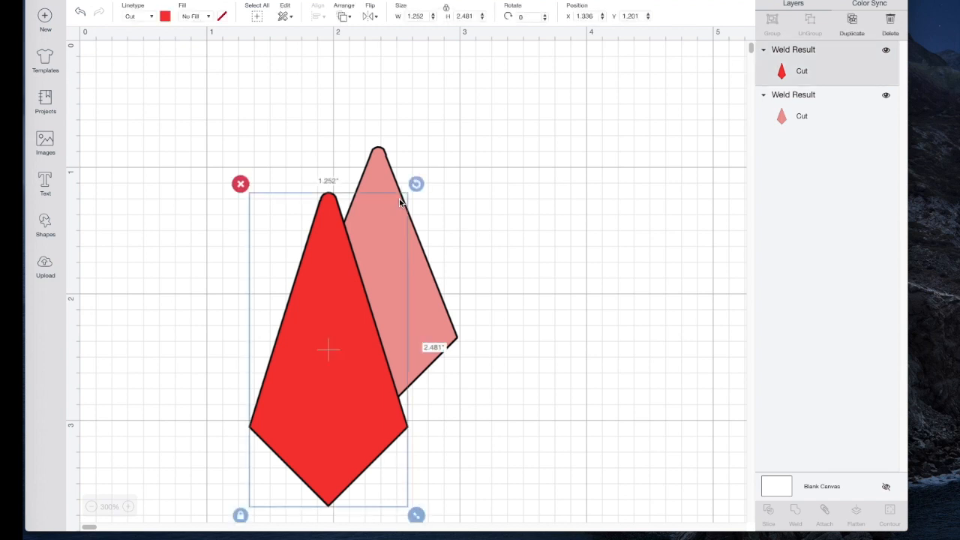
click(563, 203)
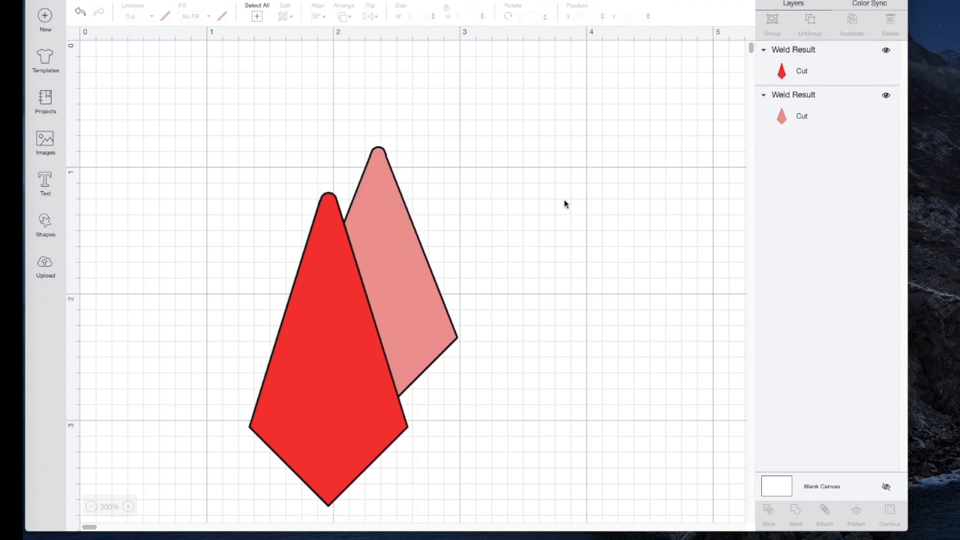
- Send the pink kite to the front and lay it over the red kite with their rounded tips aligned
click(381, 152)
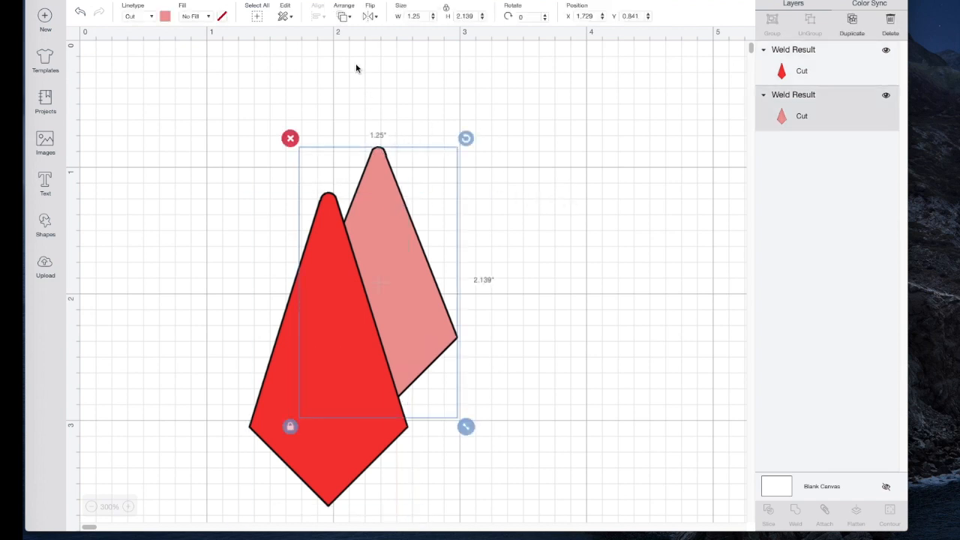
click(345, 18)
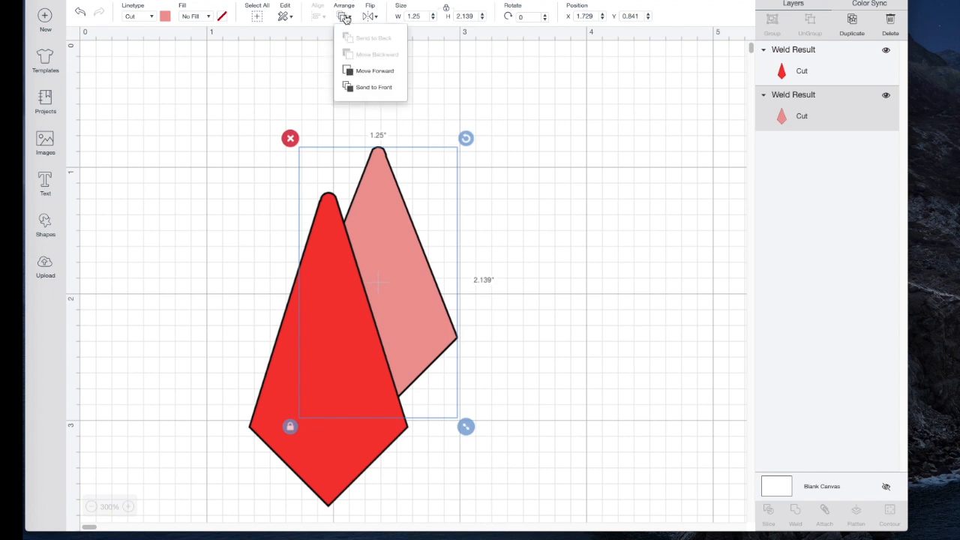
click(362, 88)
drag(405, 279, 353, 324)
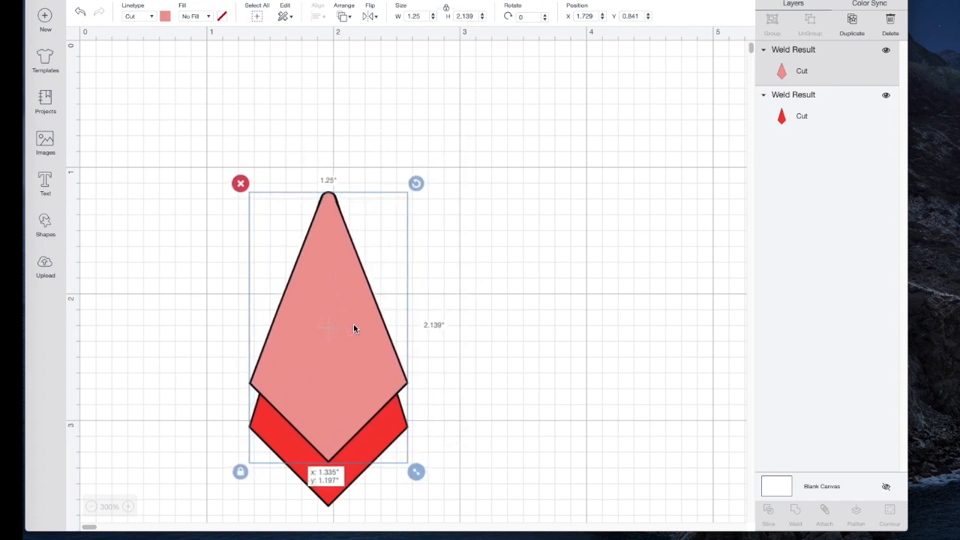
click(543, 319)
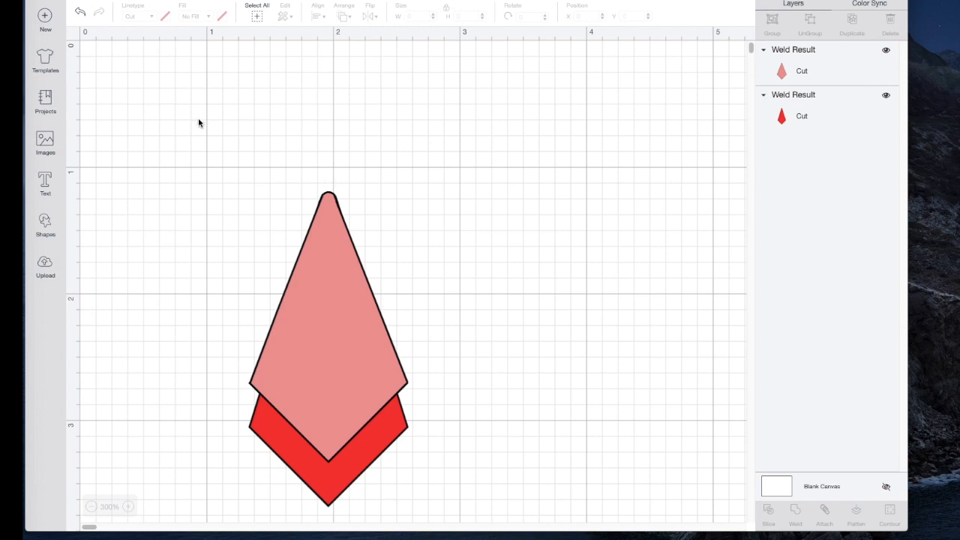
- Change the pink kite's color to white
click(328, 307)
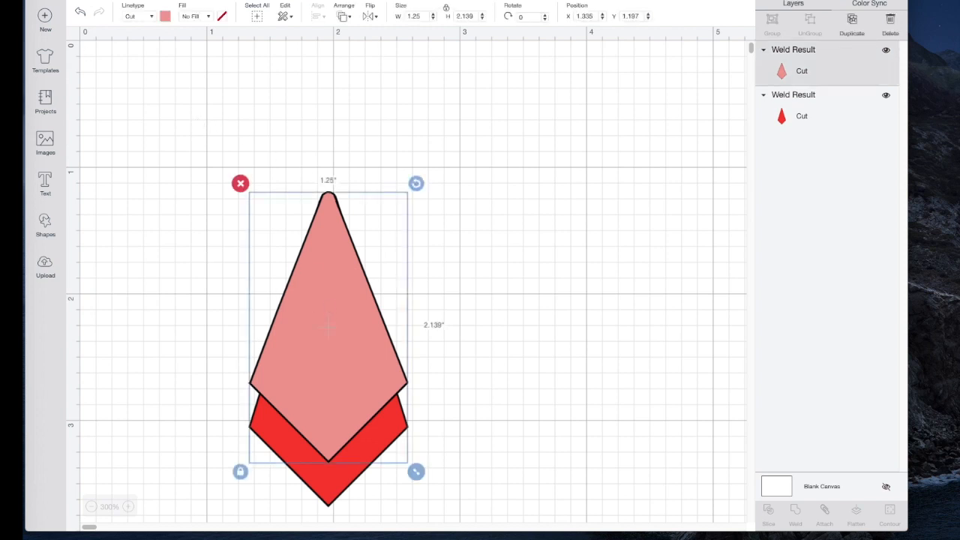
click(166, 16)
click(180, 126)
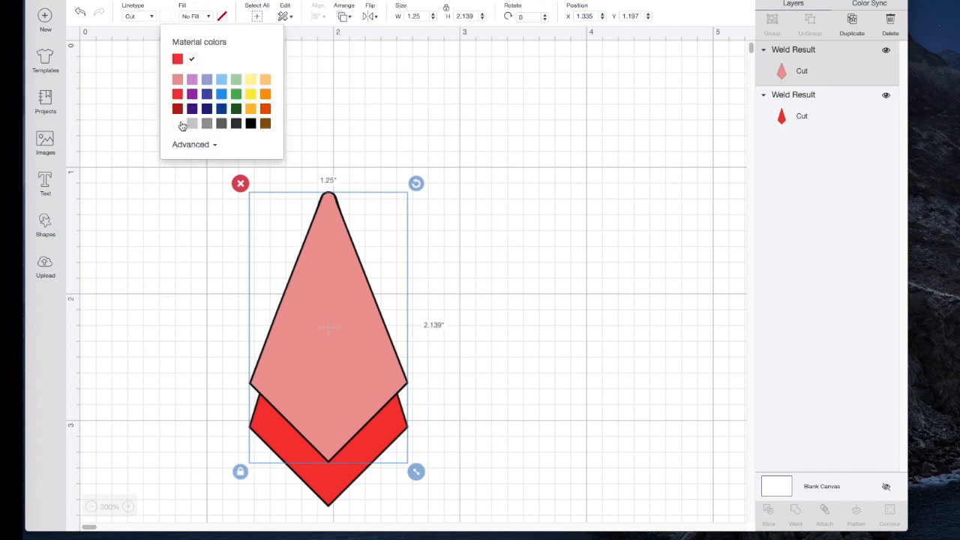
- Select the white and red kites together and duplicate them
click(331, 490)
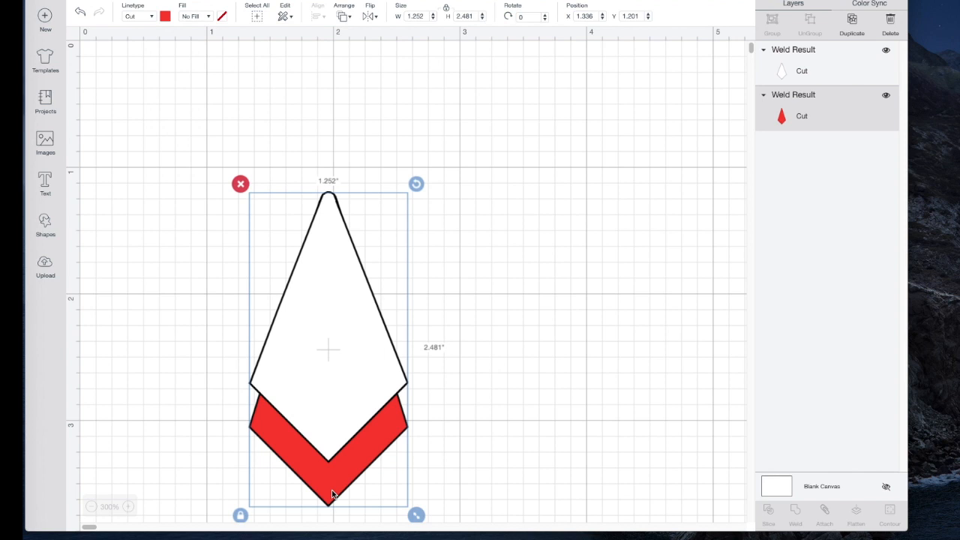
click(578, 405)
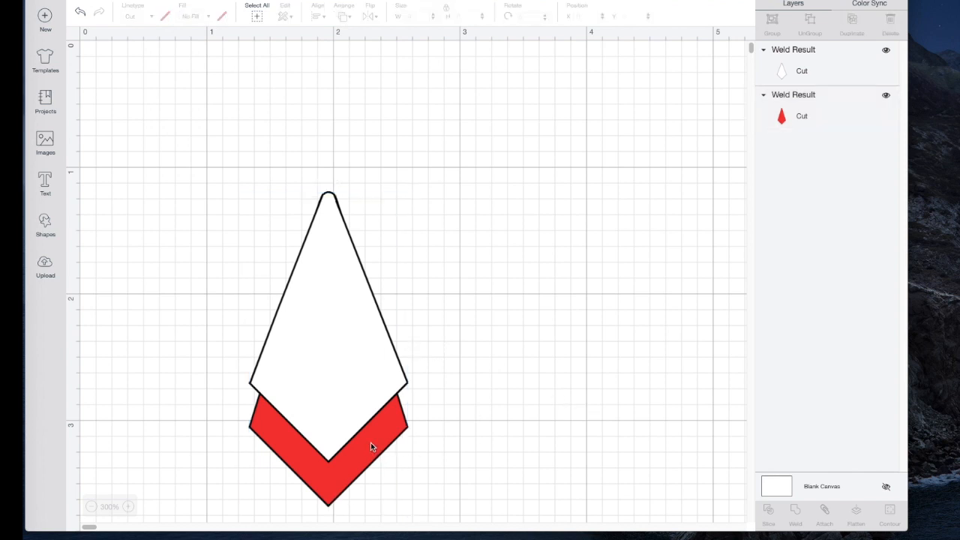
drag(206, 103, 459, 469)
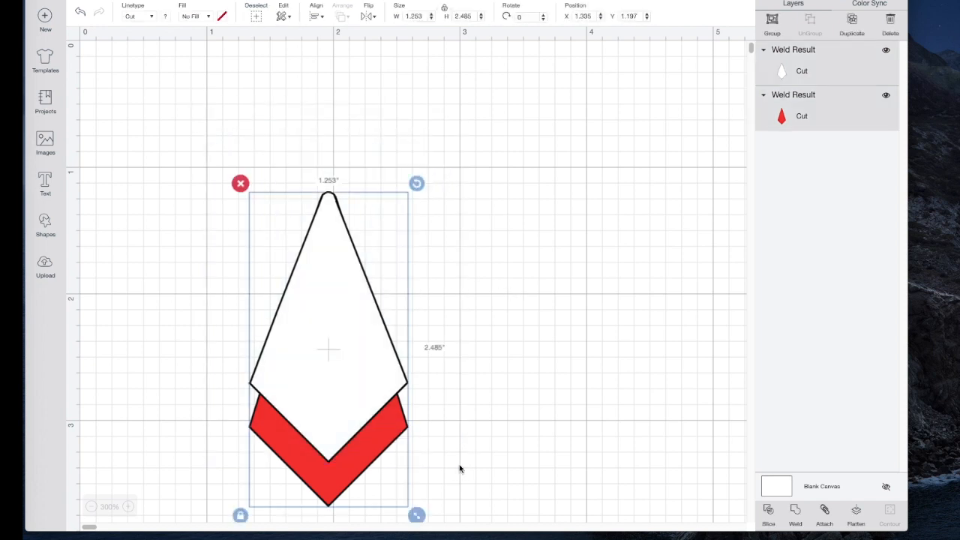
click(853, 22)
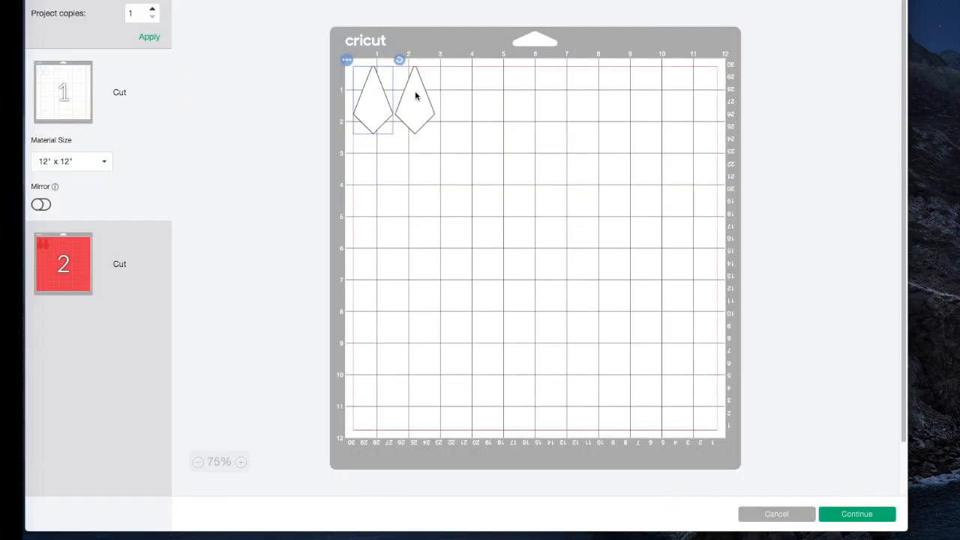
- Spread the two white kites apart on the mat, with one starting about 2 inches from the mat's top edge
drag(420, 113, 533, 199)
drag(371, 97, 440, 189)
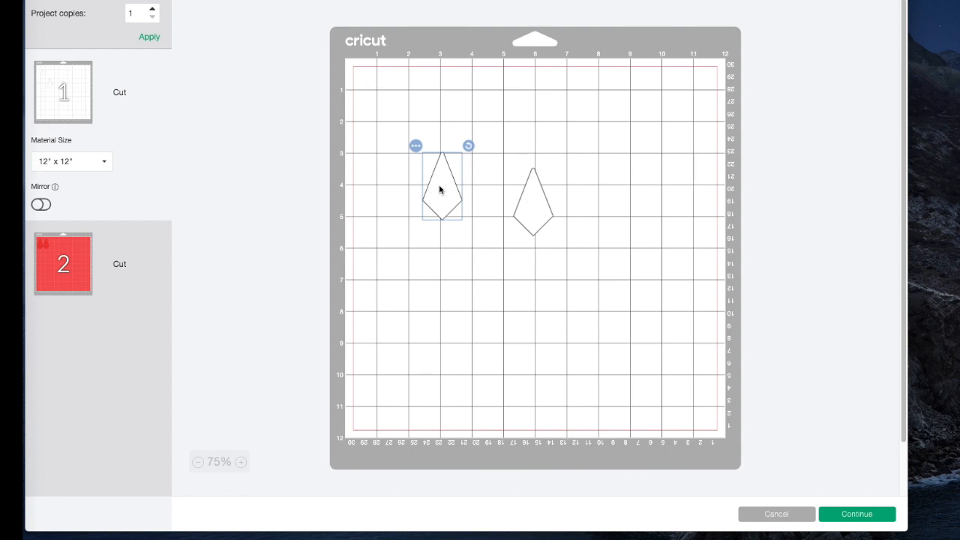
drag(440, 189, 427, 164)
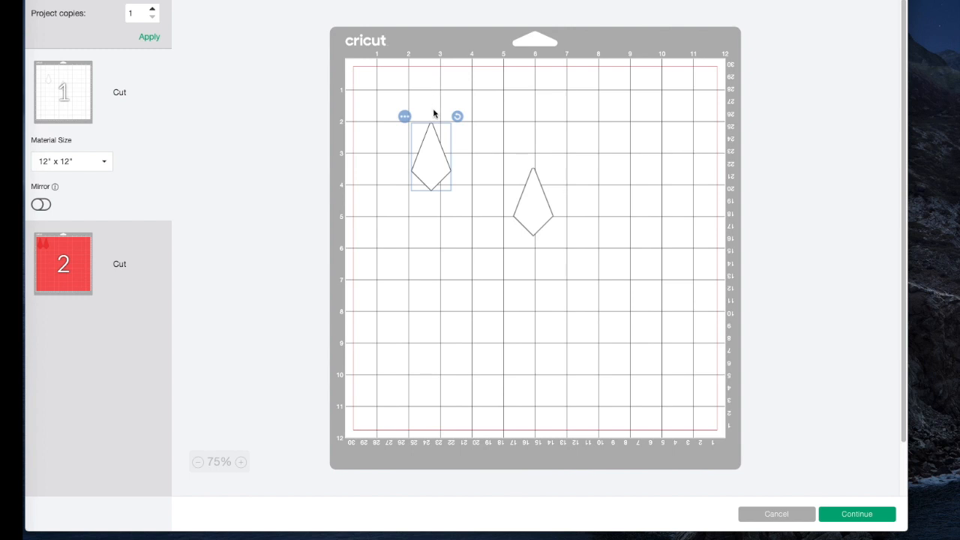
- Turn the other white kite upside down and nest it directly beside the first at the same height
drag(532, 208, 493, 171)
drag(522, 125, 473, 208)
drag(495, 163, 469, 155)
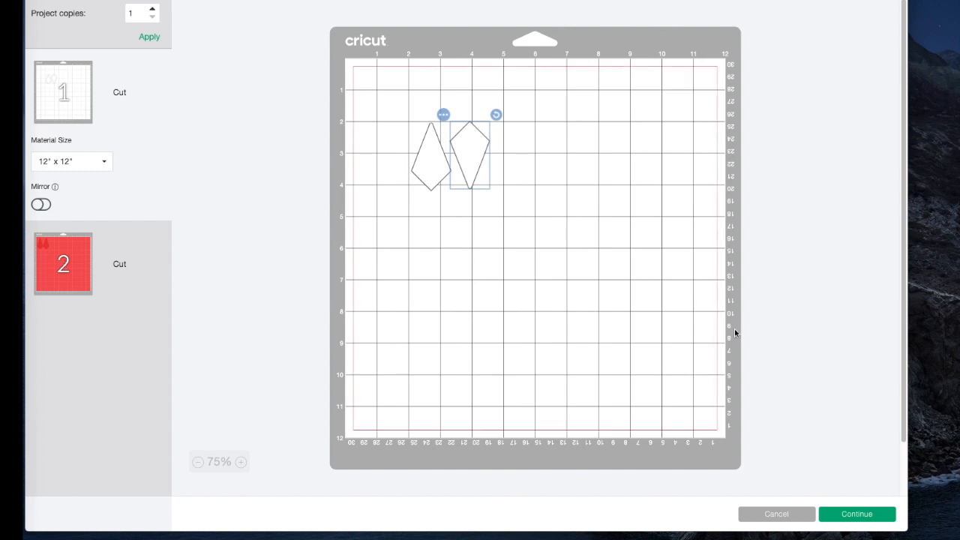
- Continue to the cut setup, search the materials for "denim", and set the base material to Denim, Bonded
click(864, 514)
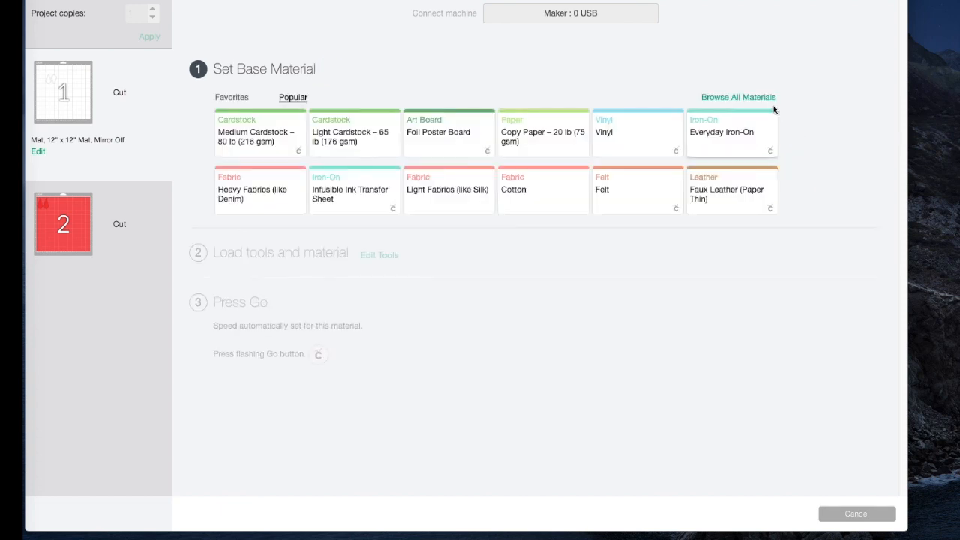
click(770, 102)
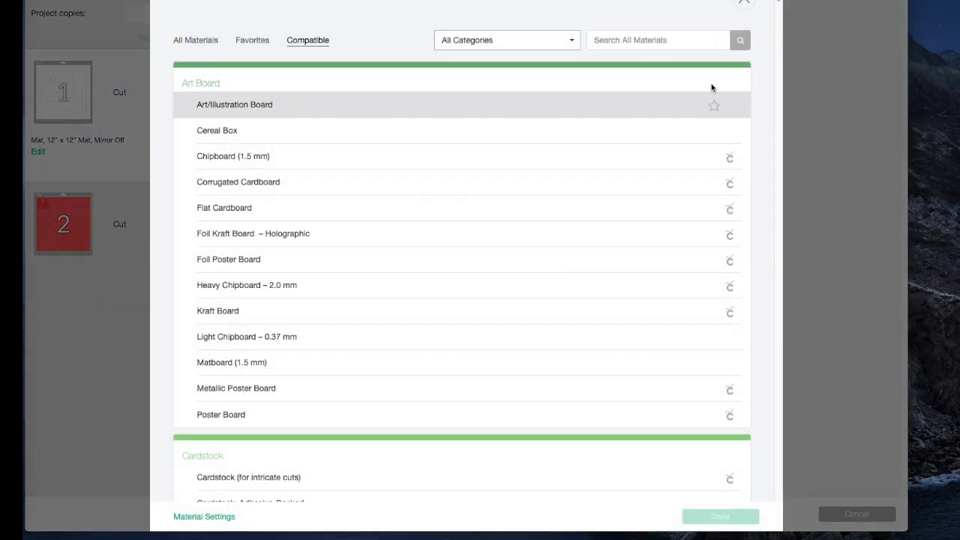
click(683, 37)
text(d)
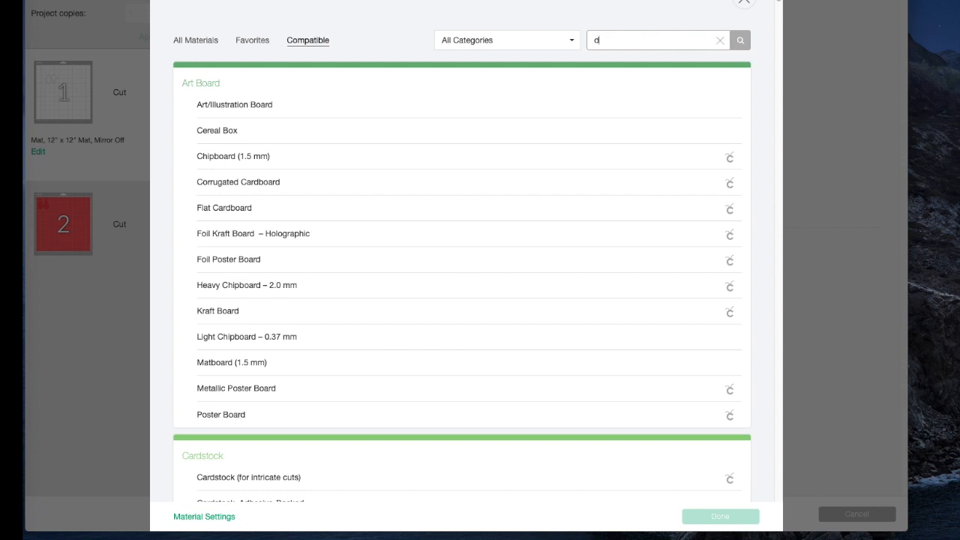
text(enim)
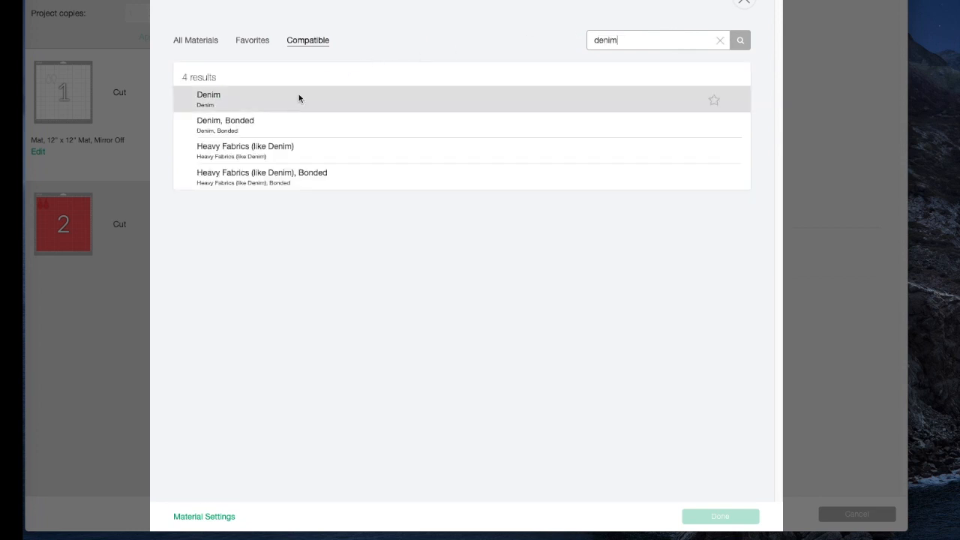
click(279, 128)
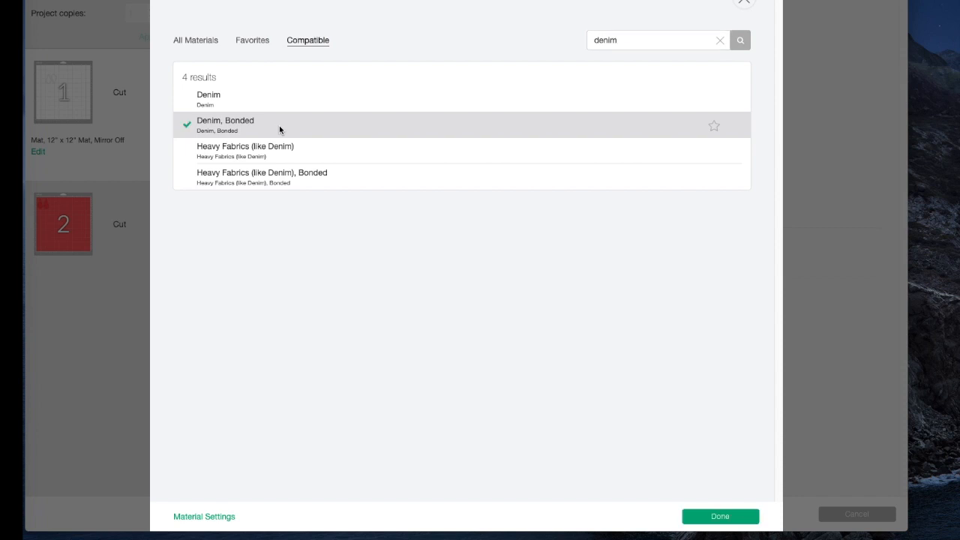
click(739, 515)
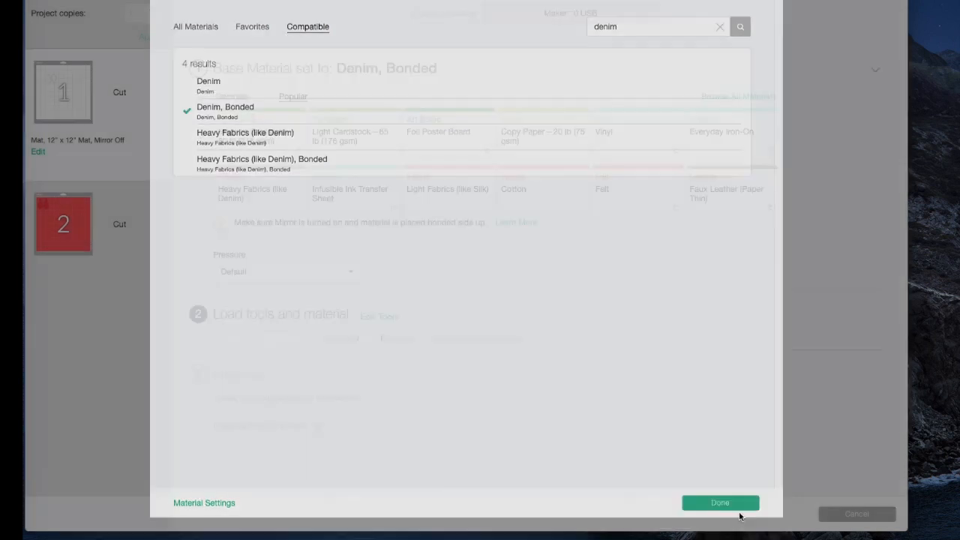